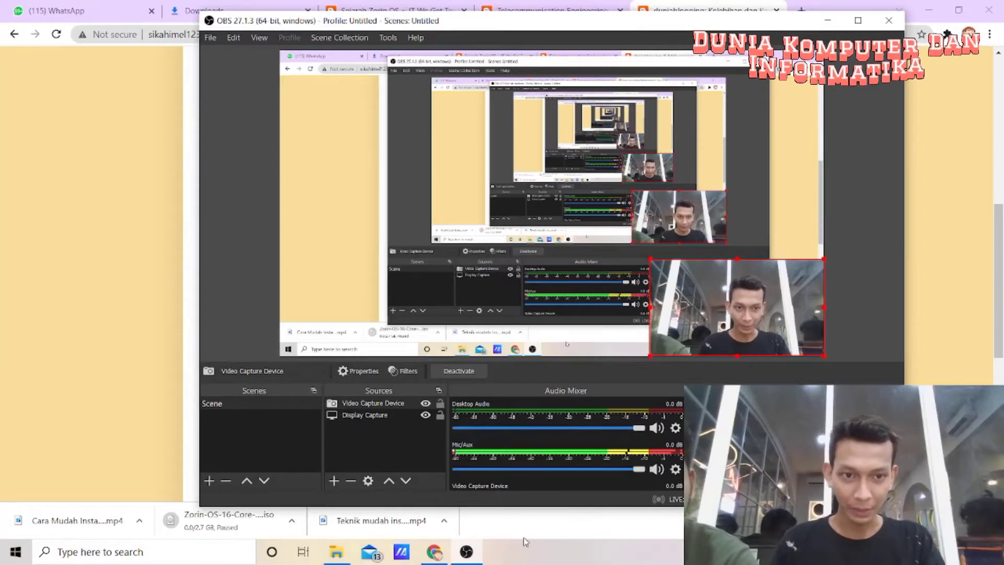
Look through the Zorin OS download page for the available editions.
click(439, 556)
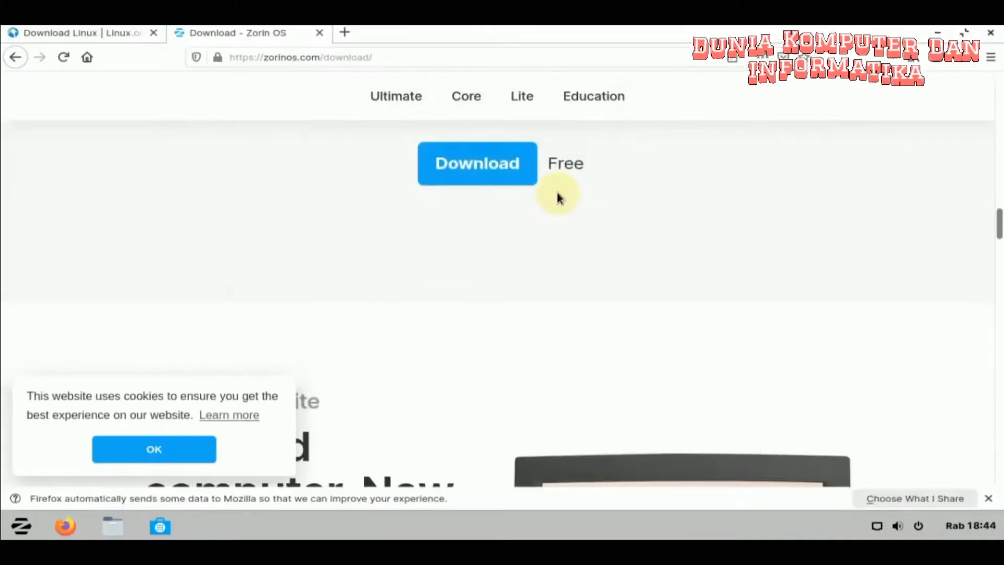
scroll(557, 196, down, 6)
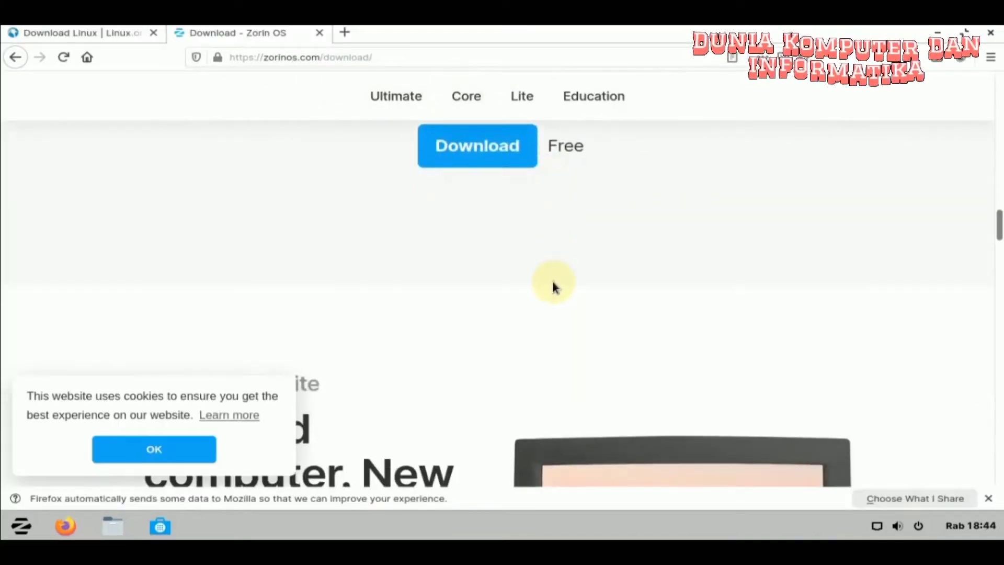
scroll(497, 394, down, 4)
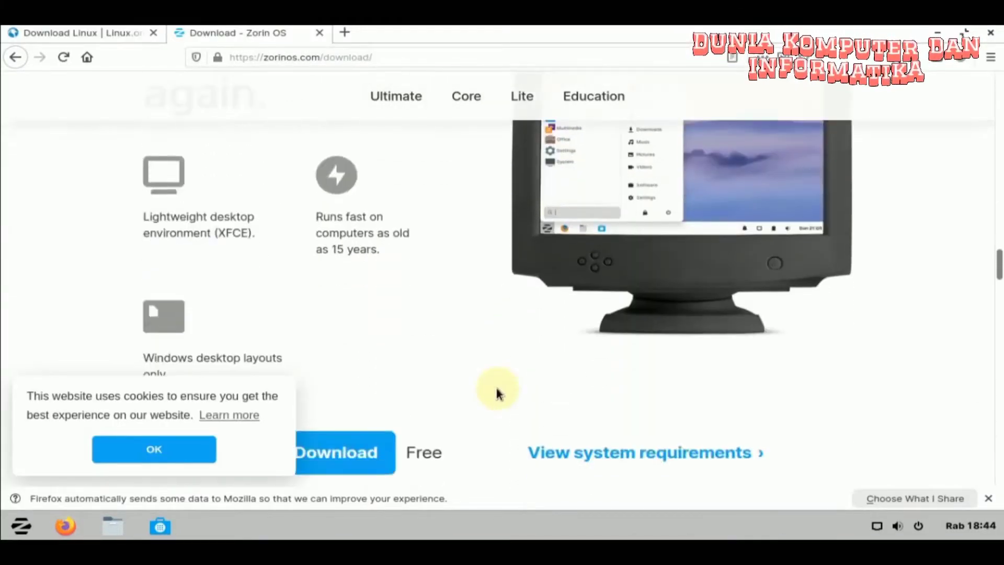
click(46, 35)
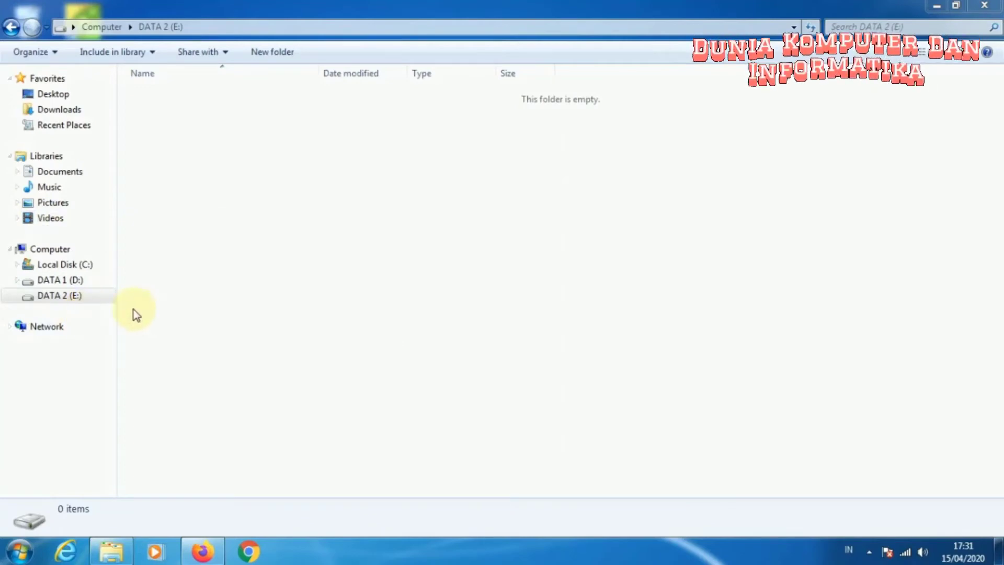
Create a folder named zorin OS on the DATA 2 (E:) drive.
right_click(253, 169)
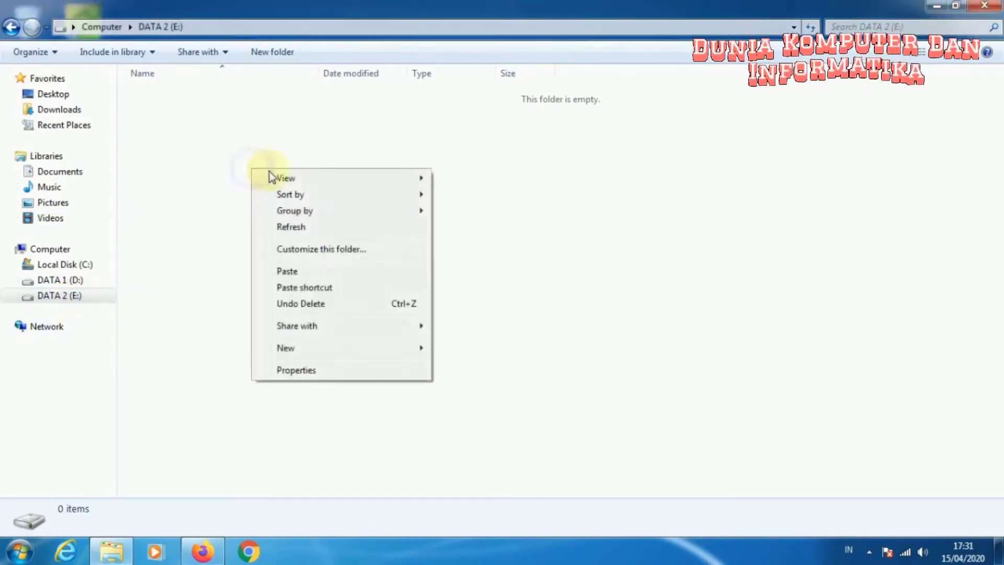
click(287, 346)
click(445, 348)
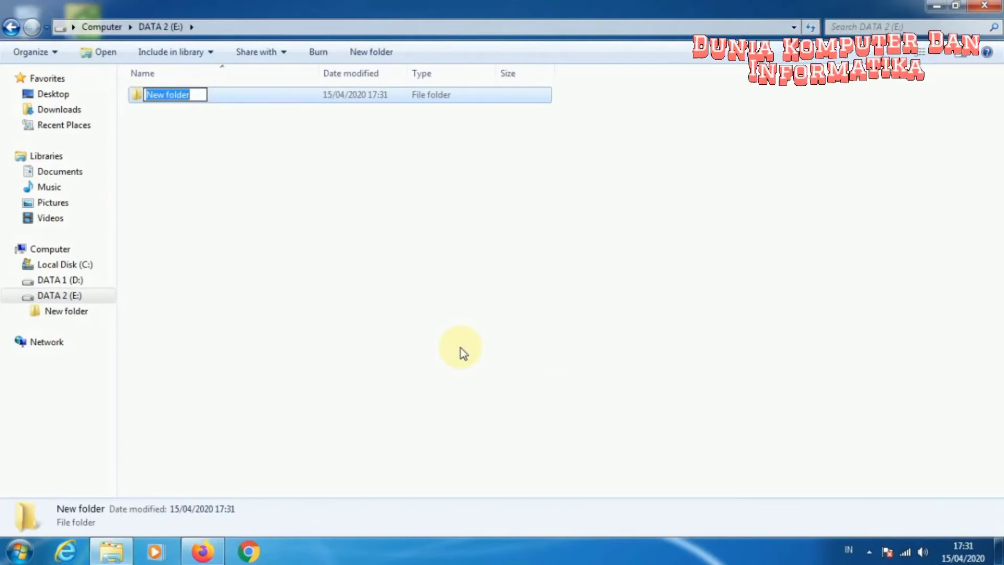
text(zorin OS)
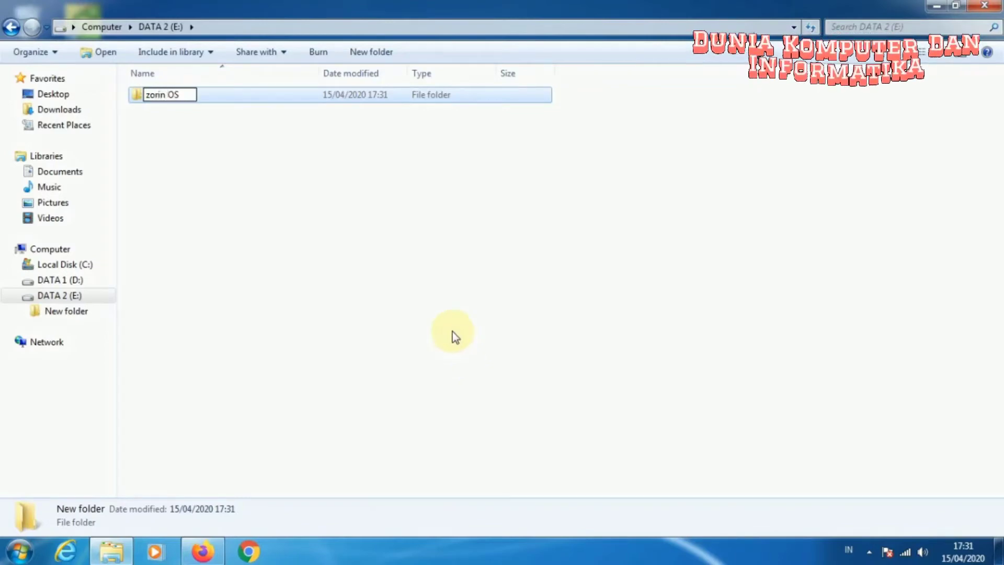
key(Return)
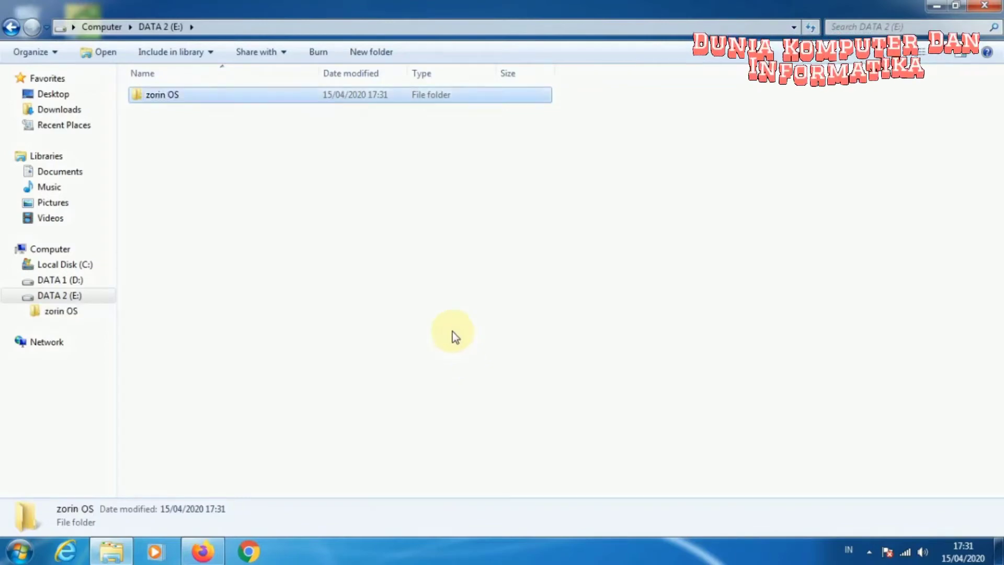
Open Oracle VM VirtualBox, maximise it, and start a new virtual machine named Zorin os.
click(932, 7)
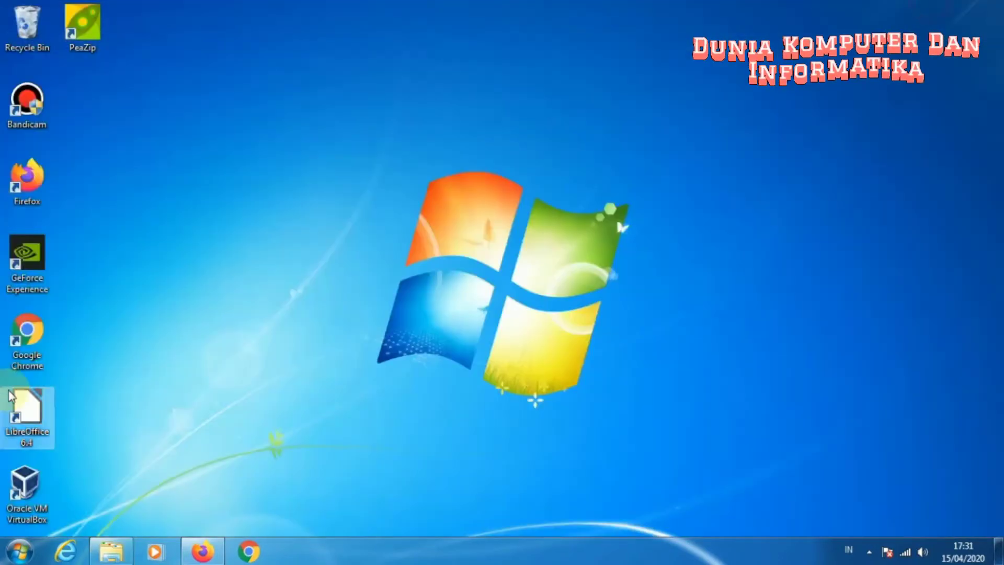
double_click(16, 516)
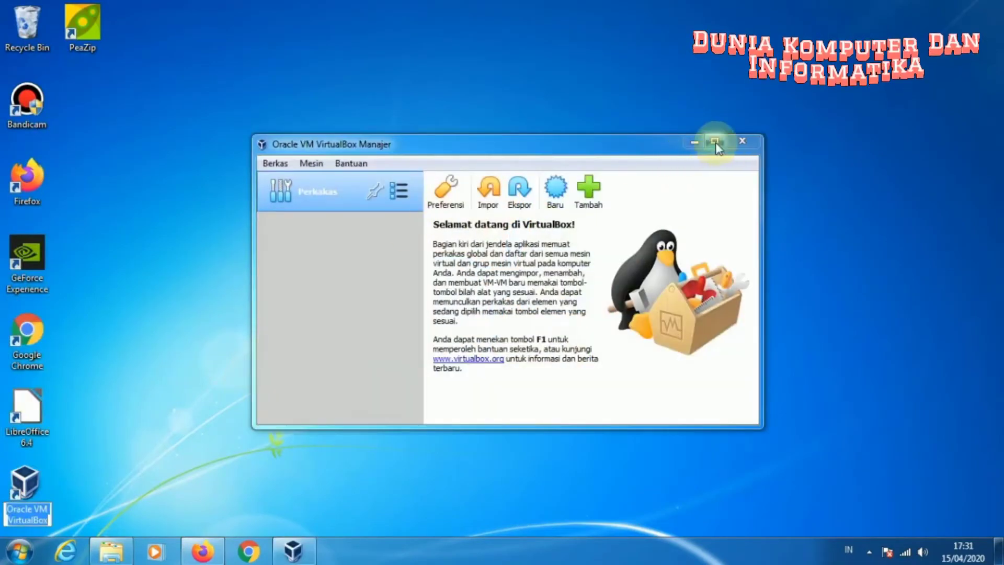
click(714, 142)
click(466, 52)
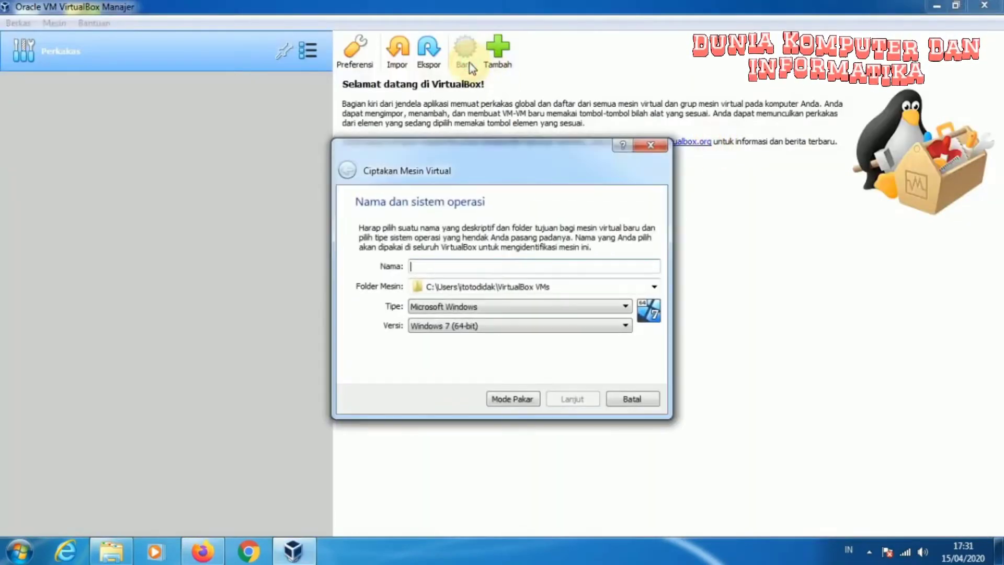
click(443, 270)
text(Zot)
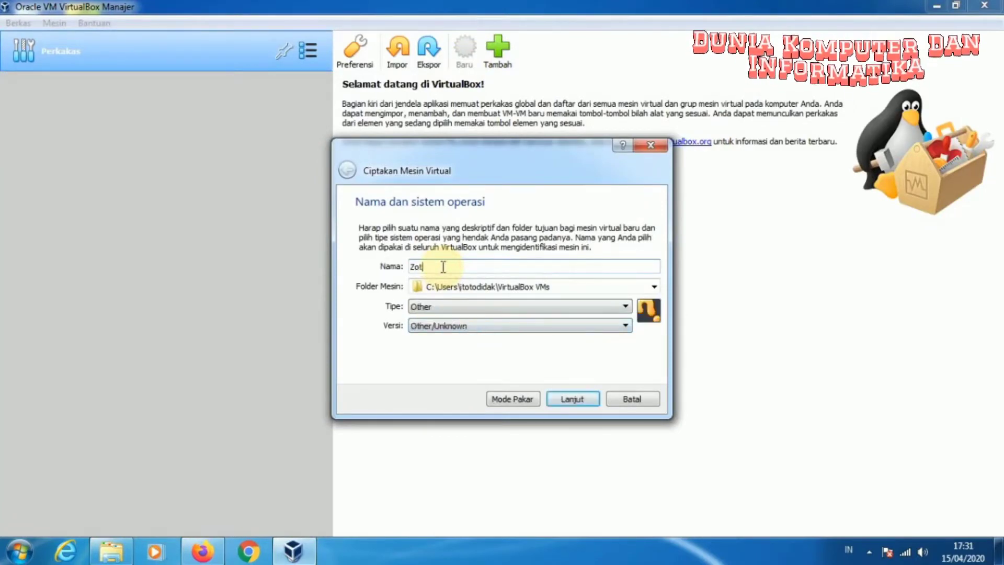
key(BackSpace)
text(rin os)
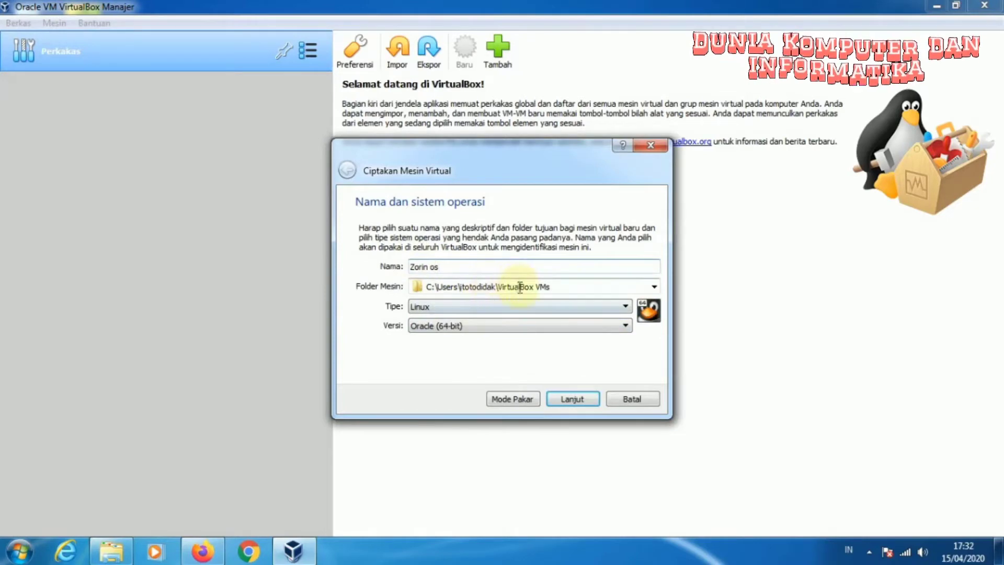
Set the virtual machine's folder to E:\zorin OS.
click(653, 288)
click(529, 320)
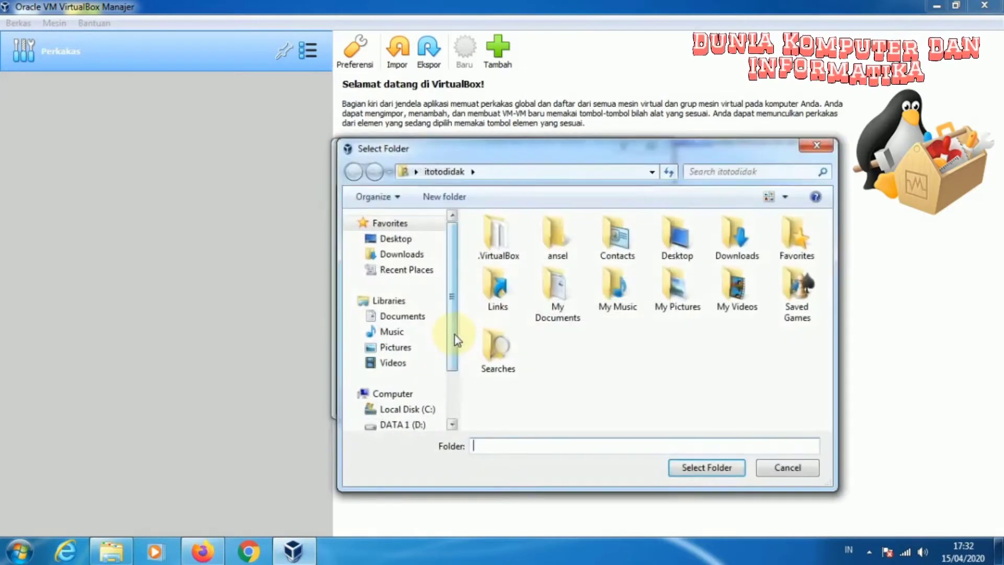
scroll(446, 345, down, 2)
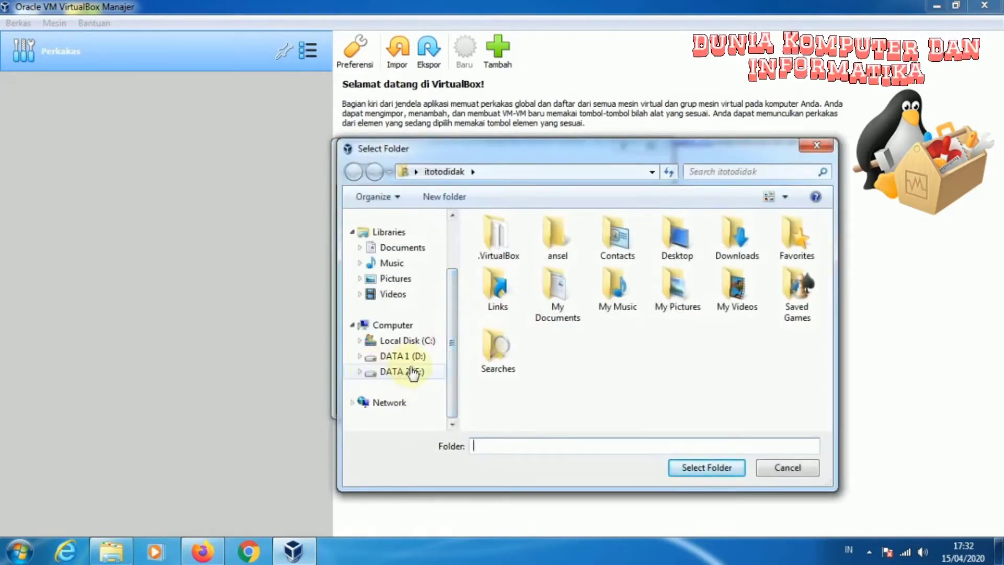
click(414, 372)
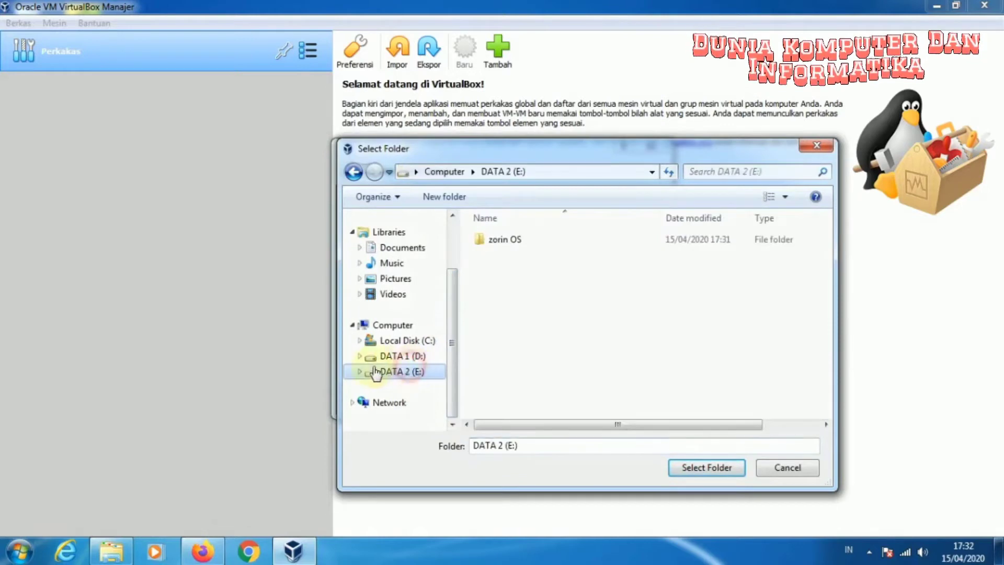
click(520, 244)
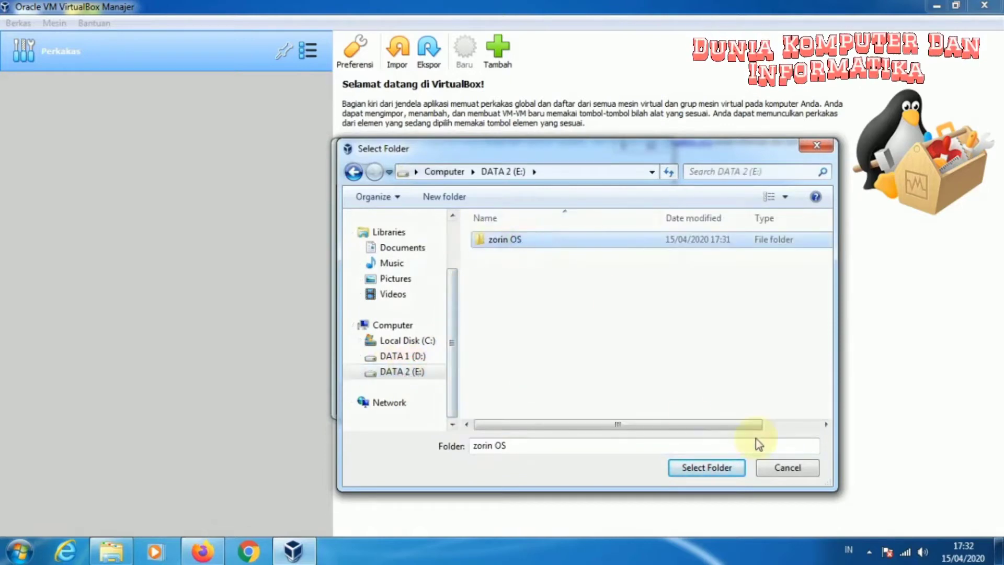
click(713, 467)
Keep the operating system type as Linux and set its version to Ubuntu (64-bit).
click(626, 312)
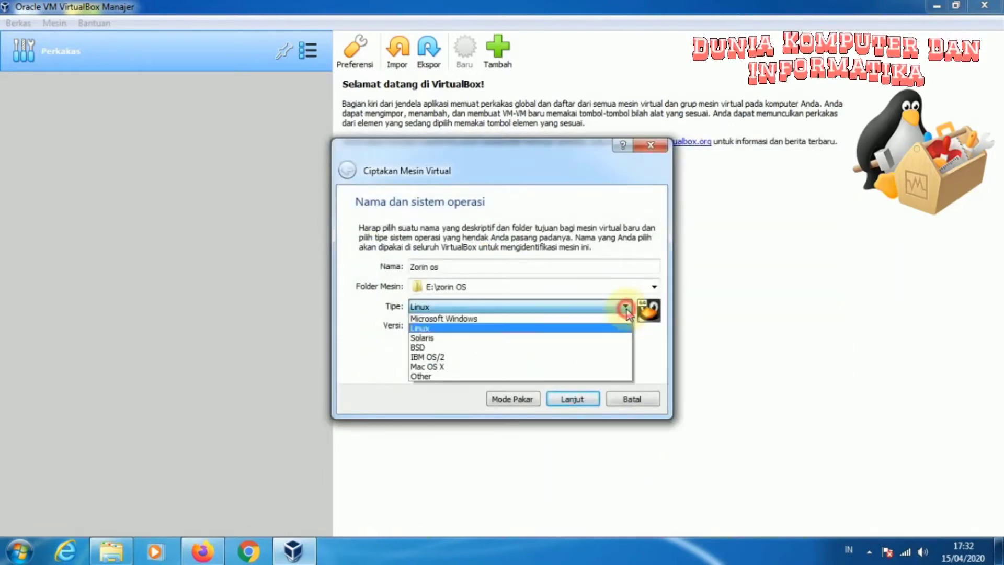
click(625, 310)
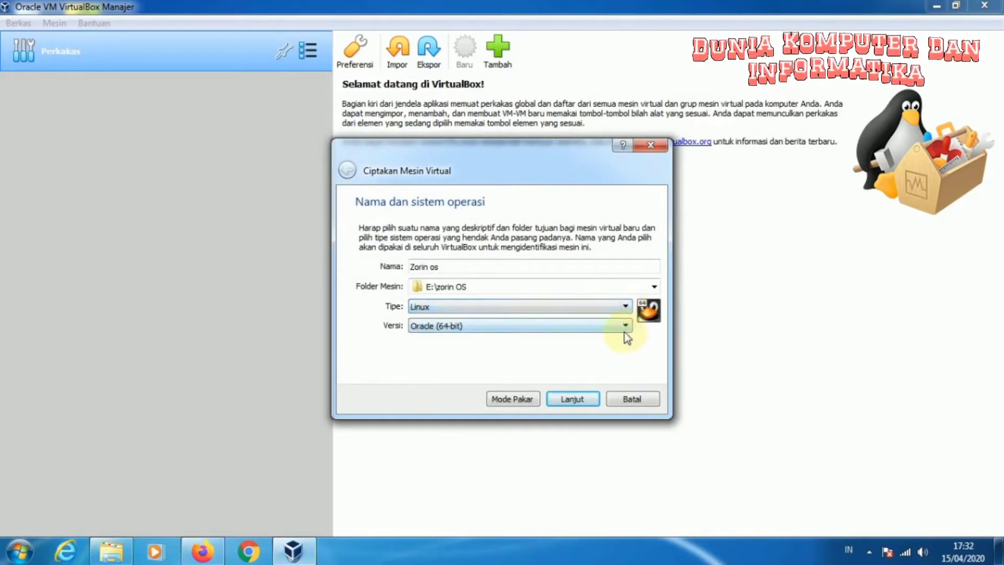
click(624, 326)
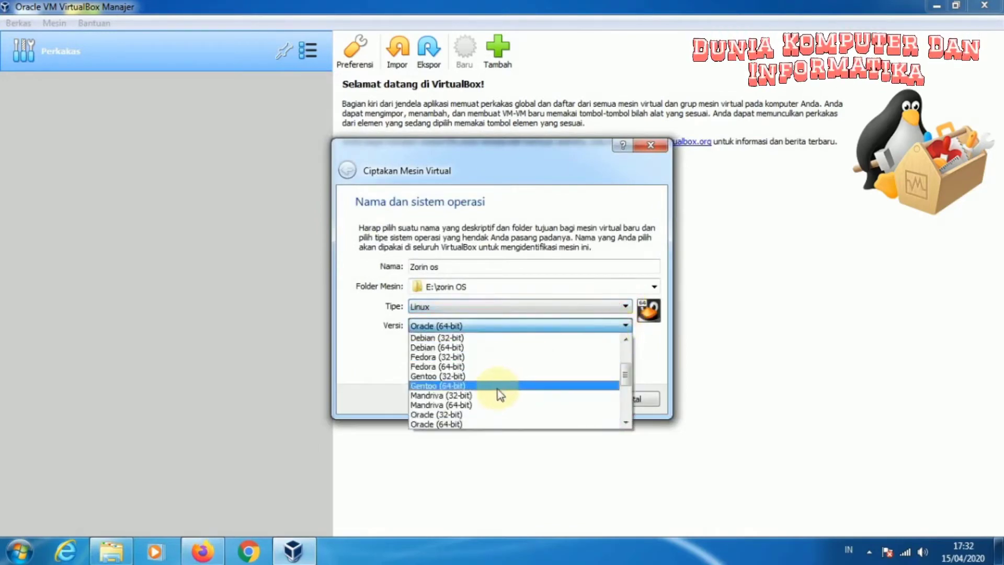
scroll(499, 395, down, 3)
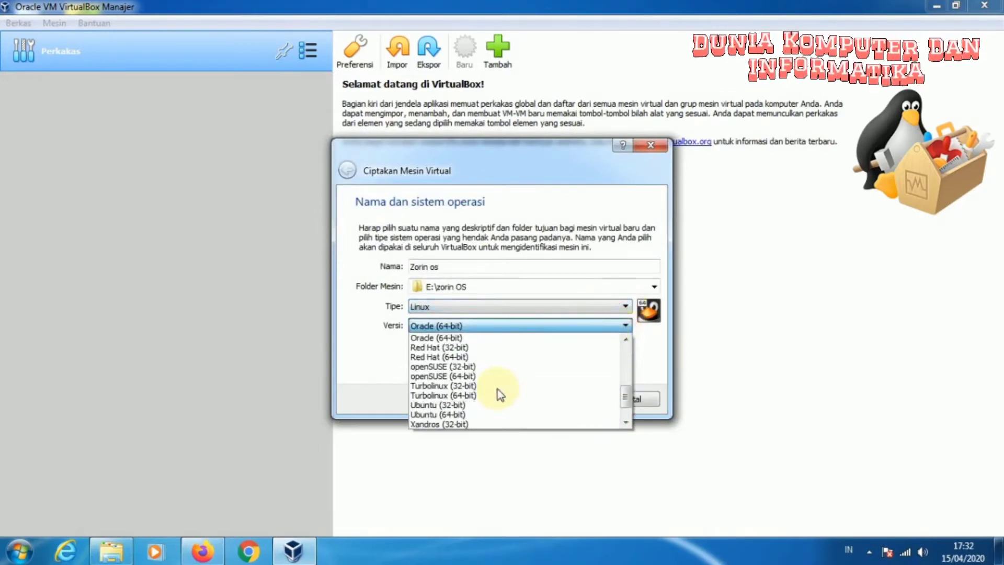
click(518, 415)
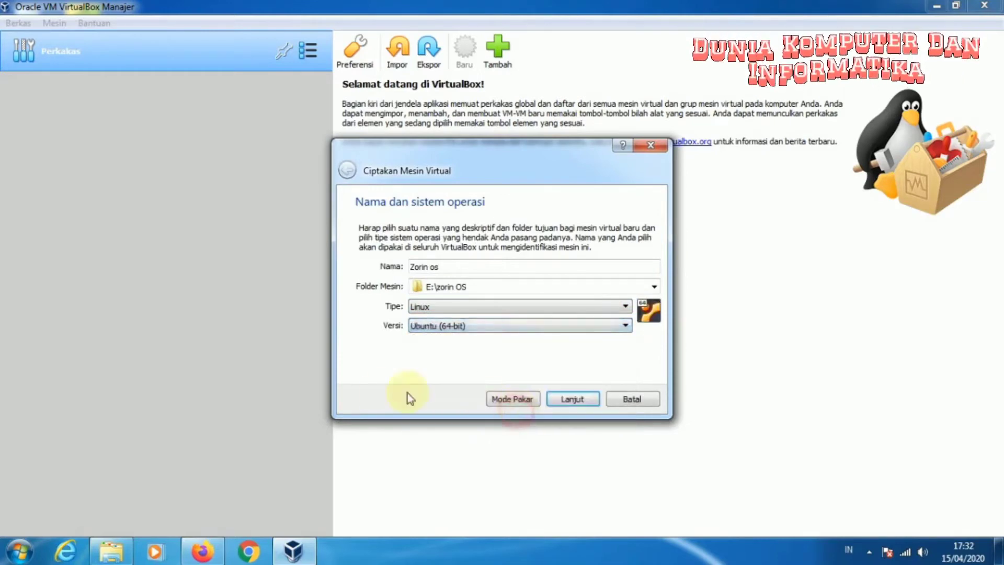
Continue to the memory size and allocate about 2223 MB of RAM to the virtual machine.
click(588, 402)
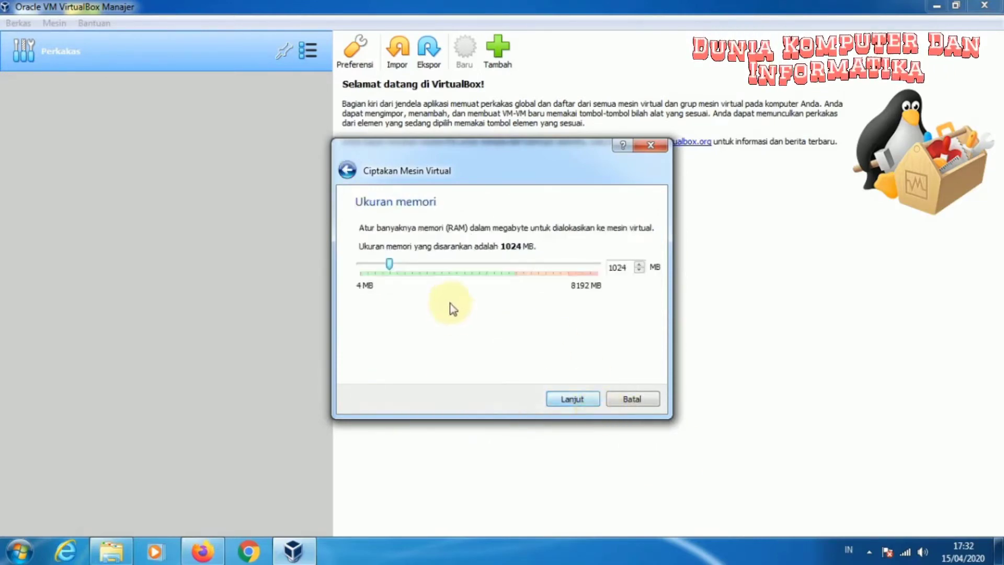
drag(392, 263, 411, 263)
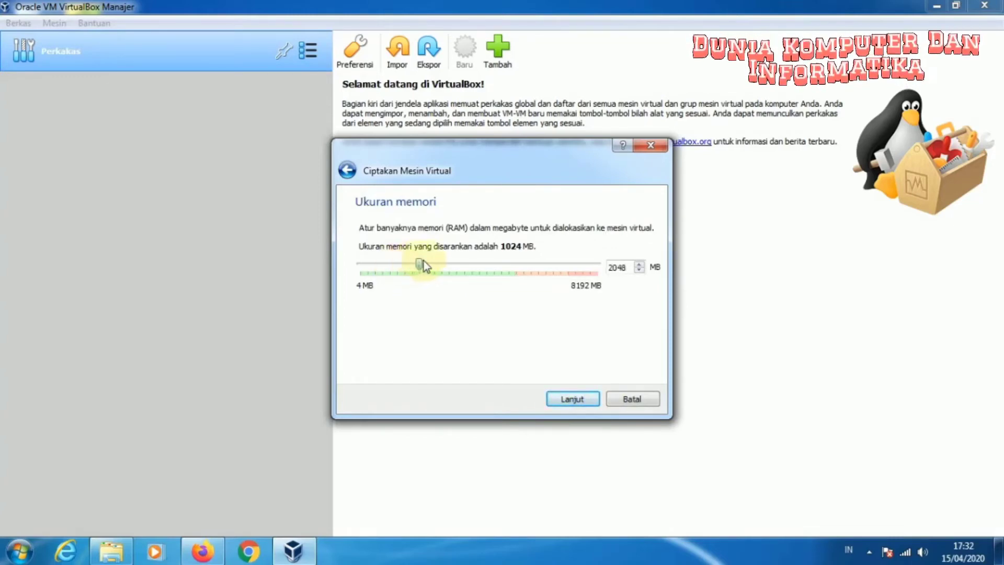
click(592, 404)
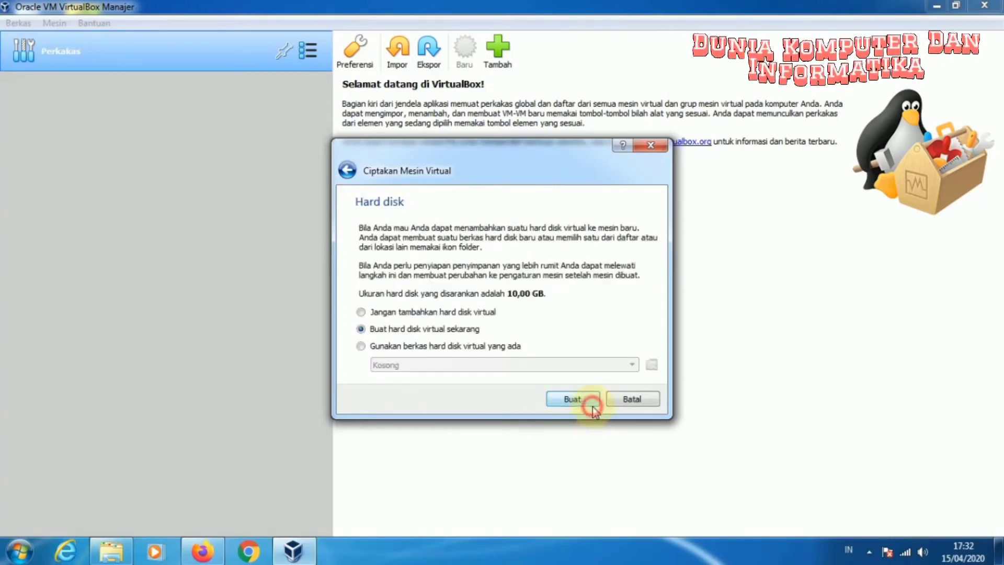
Create a dynamically allocated VDI virtual hard disk of about 12.08 GB for the machine.
click(573, 400)
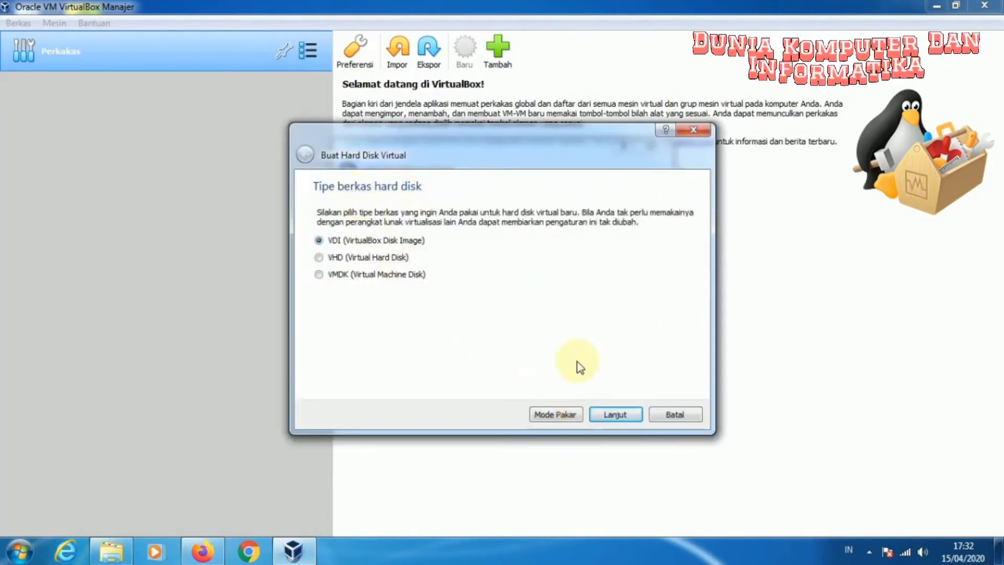
click(615, 415)
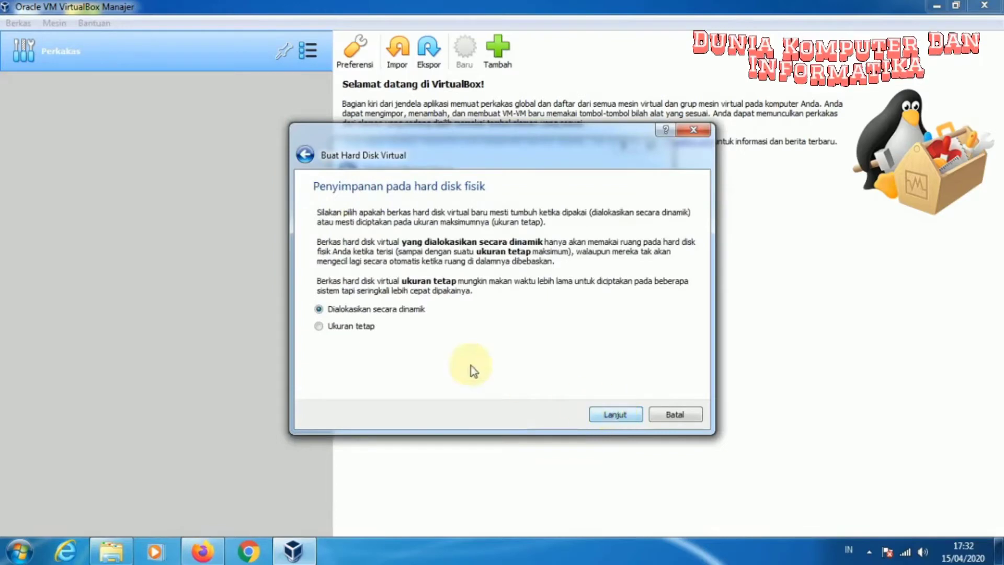
click(615, 415)
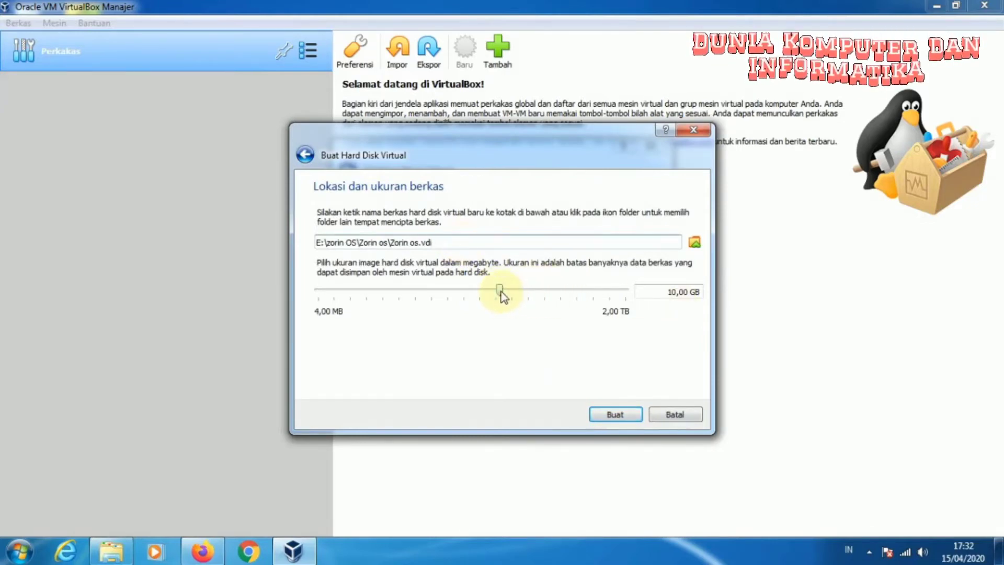
drag(501, 293, 505, 294)
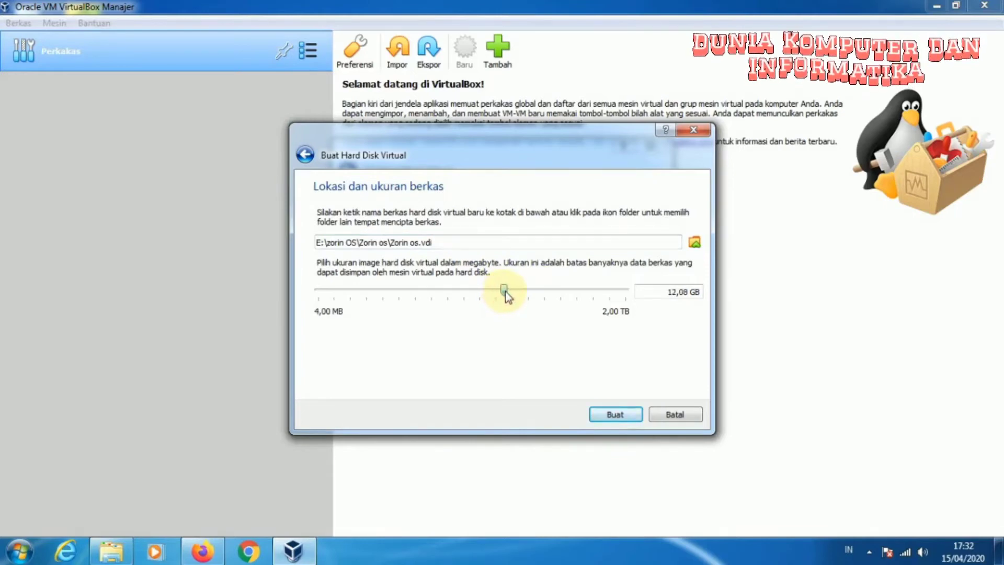
click(613, 414)
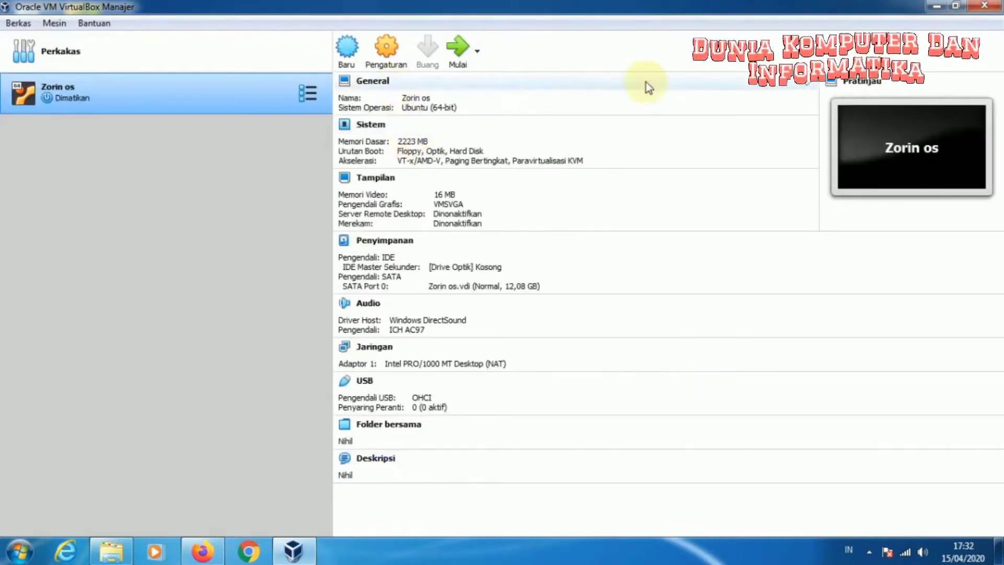
Open the Zorin os machine's settings and, after trying 2 processors, set the processor count to 1.
click(391, 53)
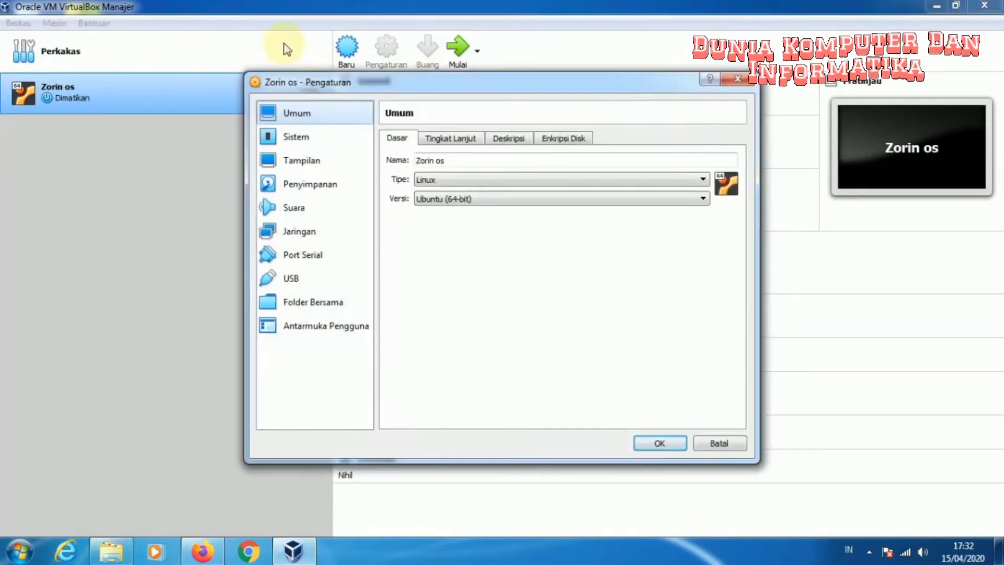
click(288, 134)
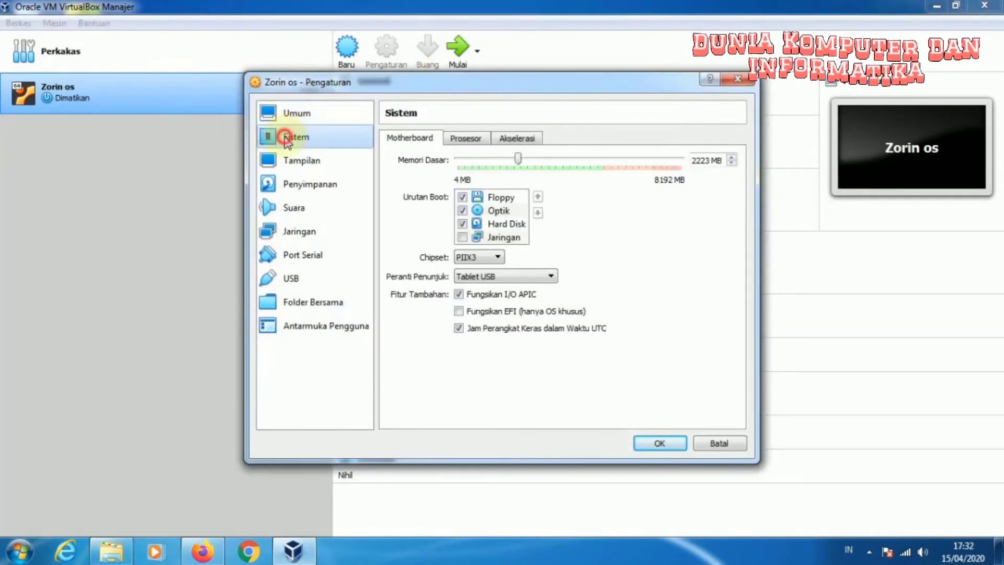
click(467, 142)
click(512, 161)
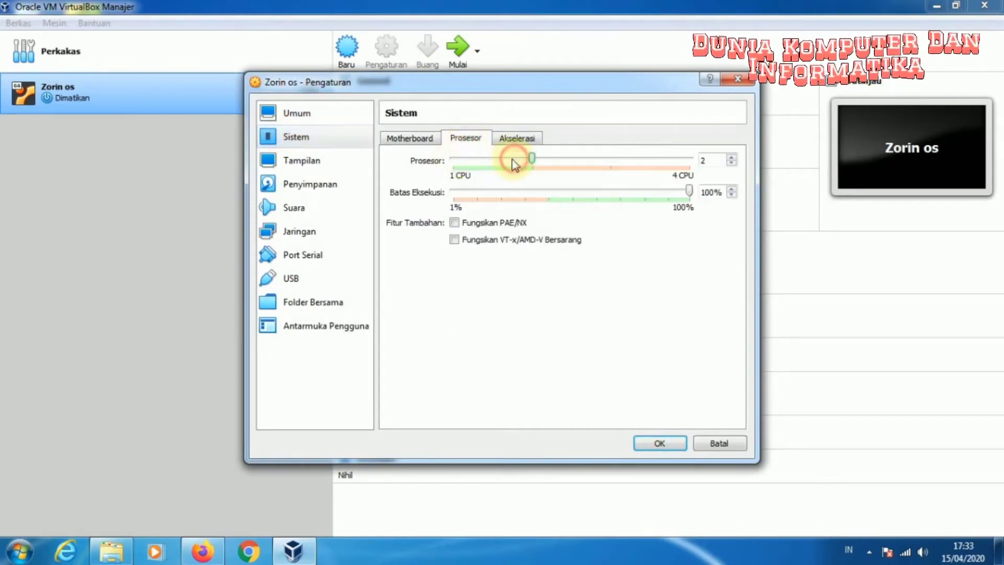
click(460, 161)
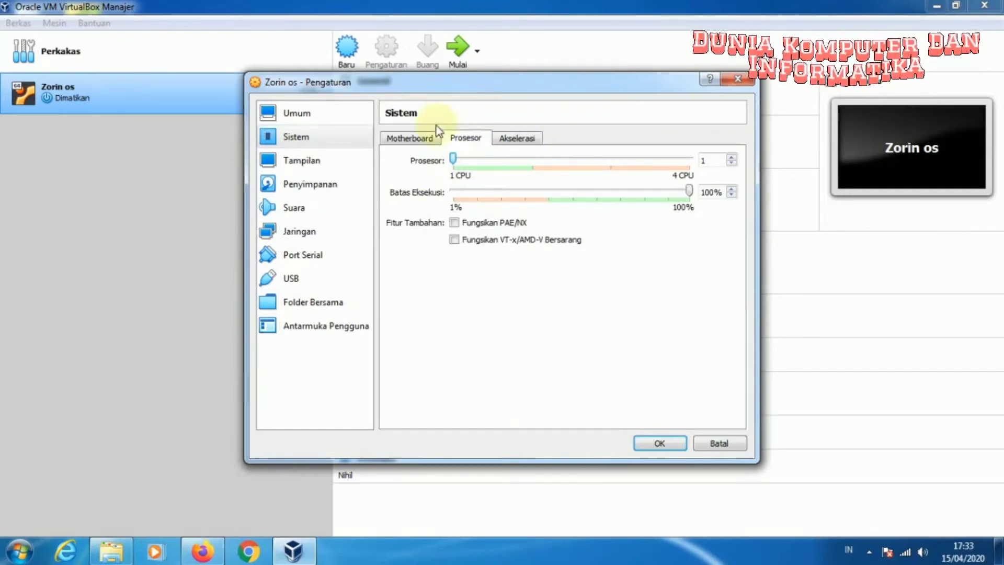
Set the Zorin os machine's video memory to 128 MB.
click(318, 165)
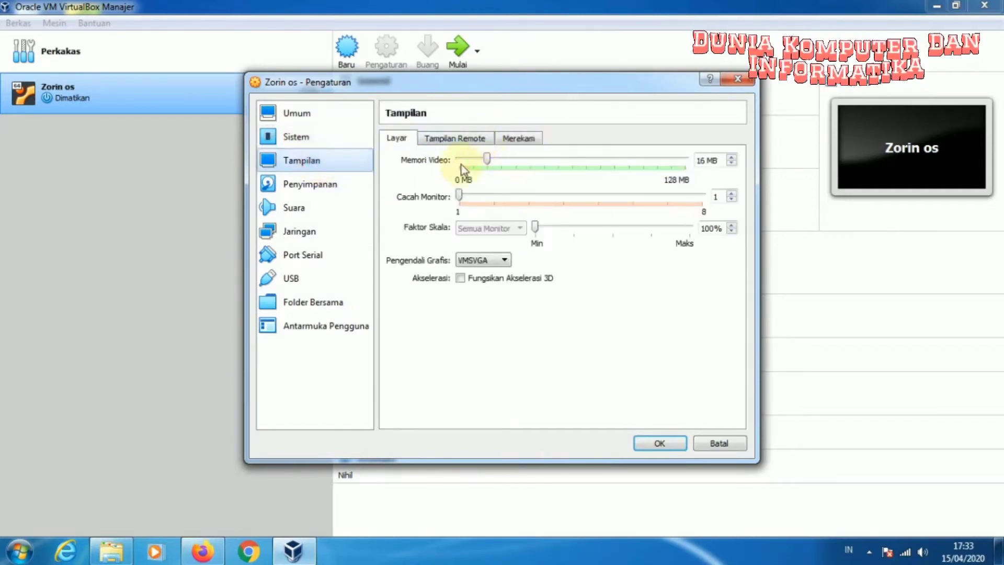
drag(489, 161, 751, 158)
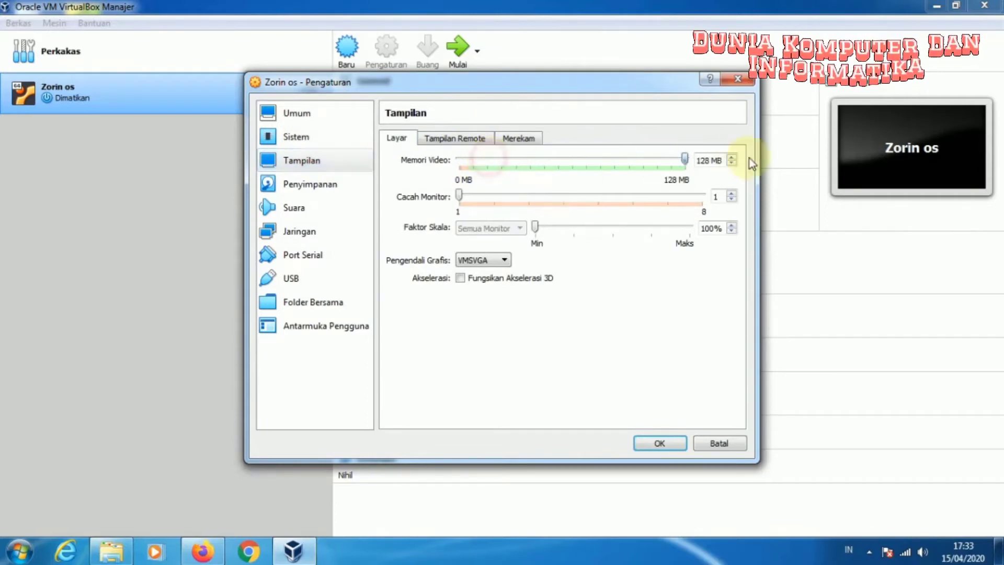
Attach Zorin-OS-15.2-Core-64-bit.iso from the linux folder under D:\PROGRAM to the machine's empty IDE optical drive and save the settings.
click(326, 184)
click(474, 153)
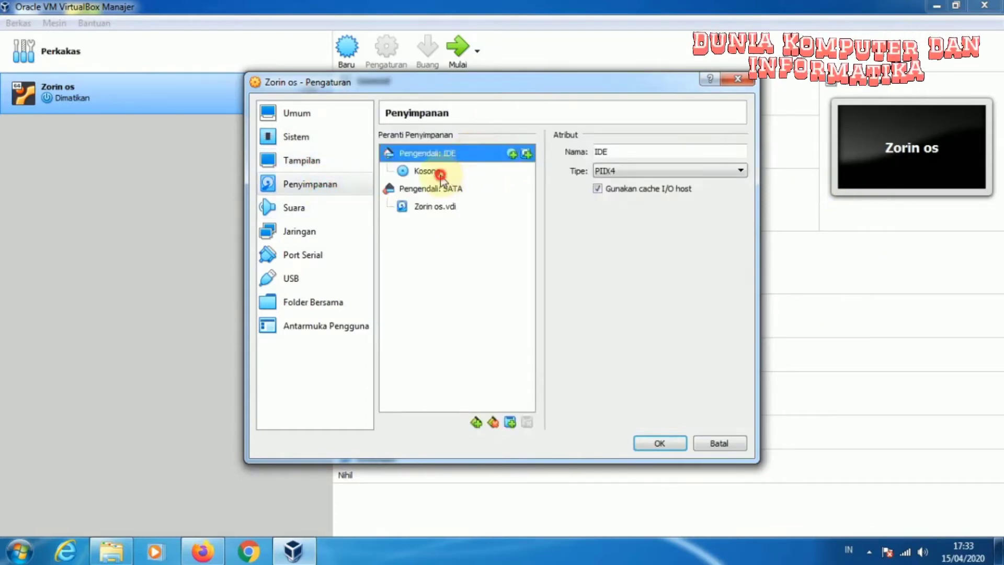
click(440, 175)
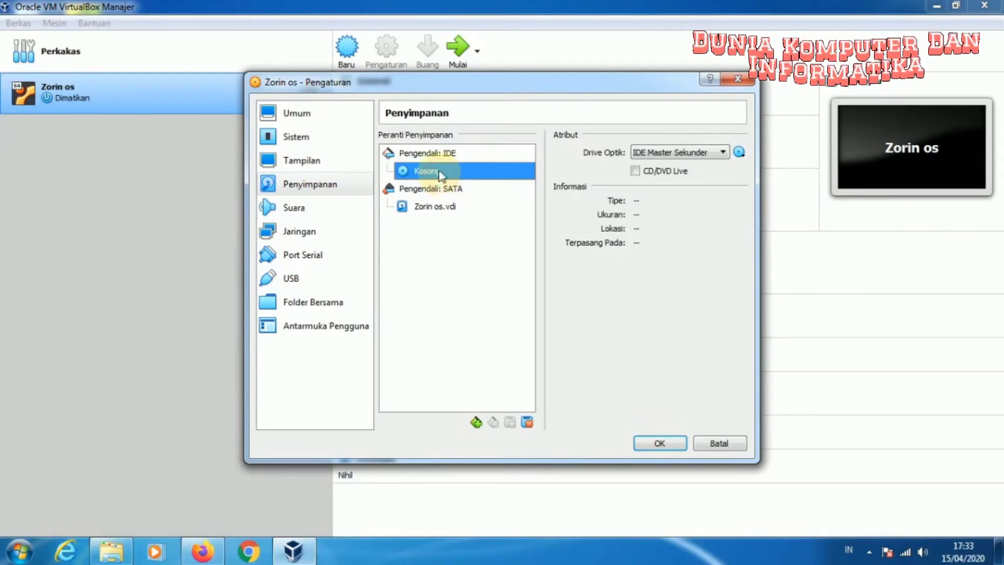
click(743, 154)
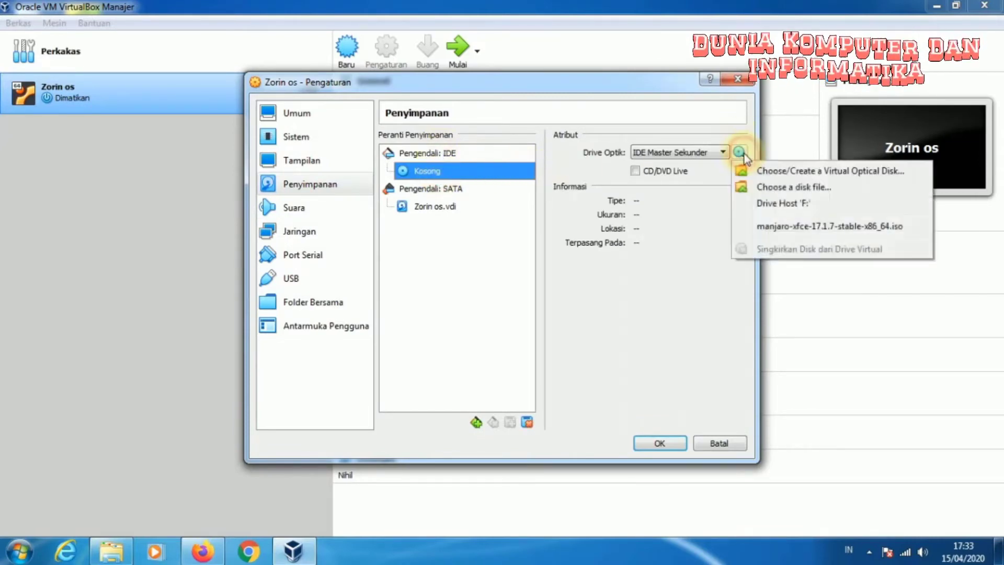
click(777, 172)
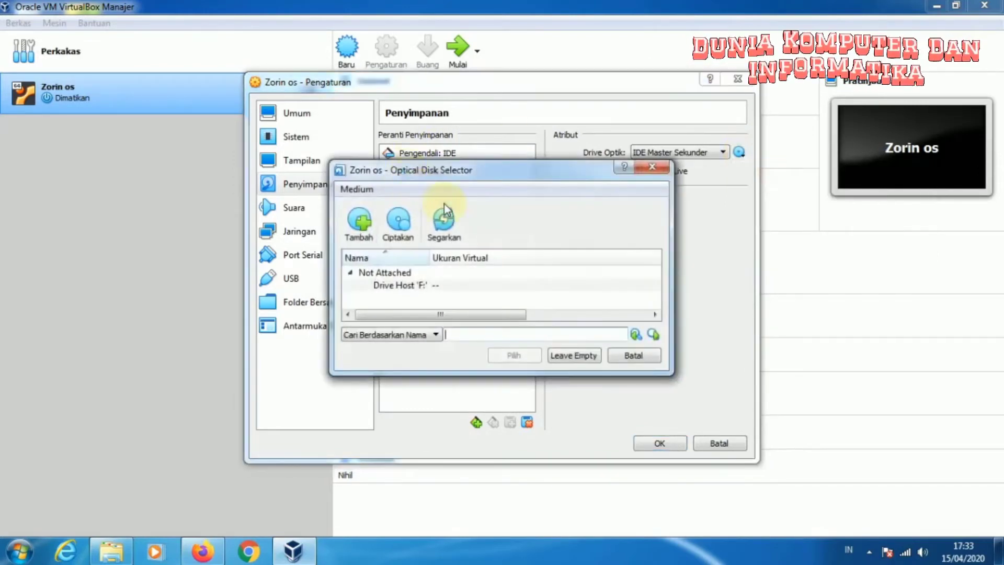
click(353, 231)
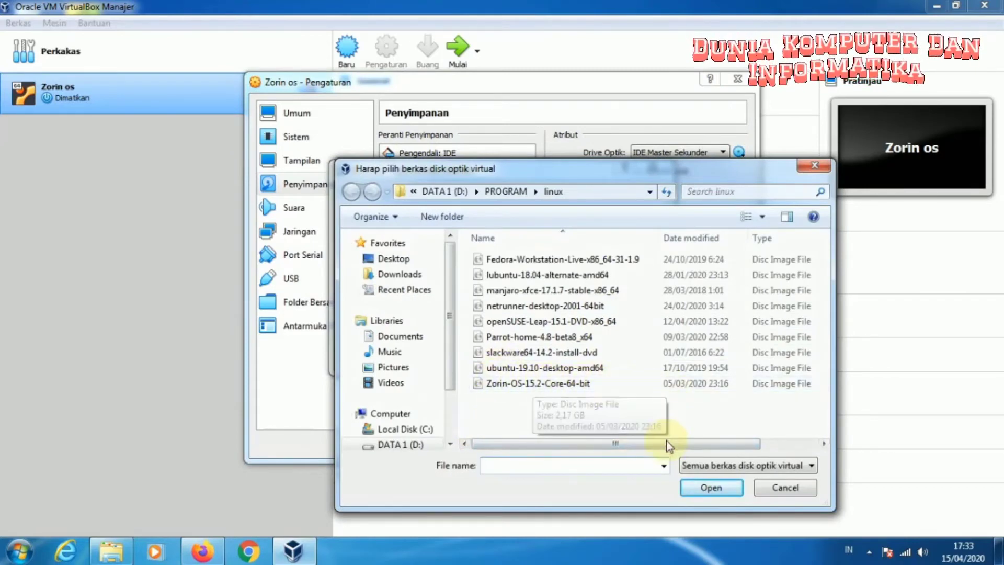
drag(667, 444, 623, 452)
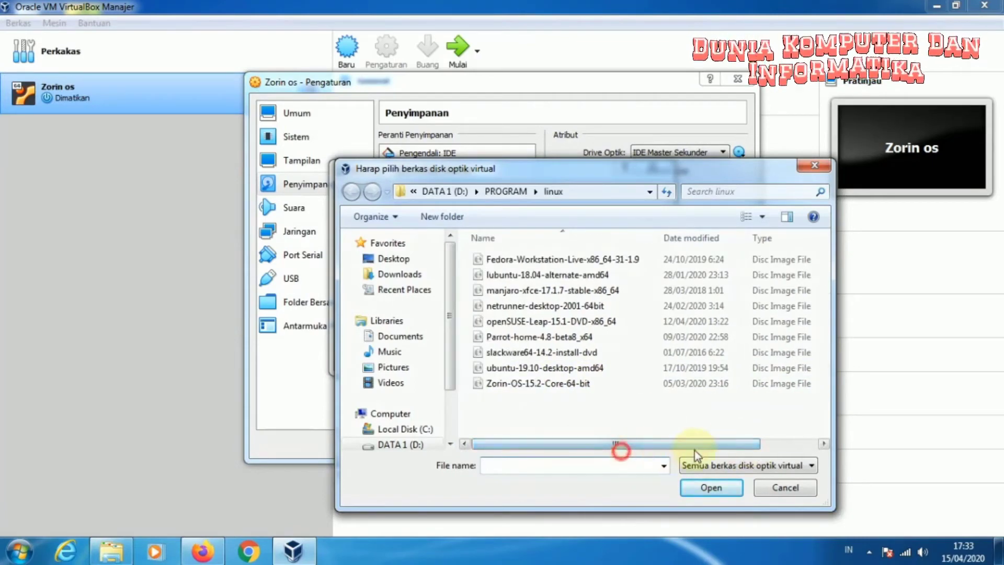
click(768, 443)
drag(756, 451, 650, 443)
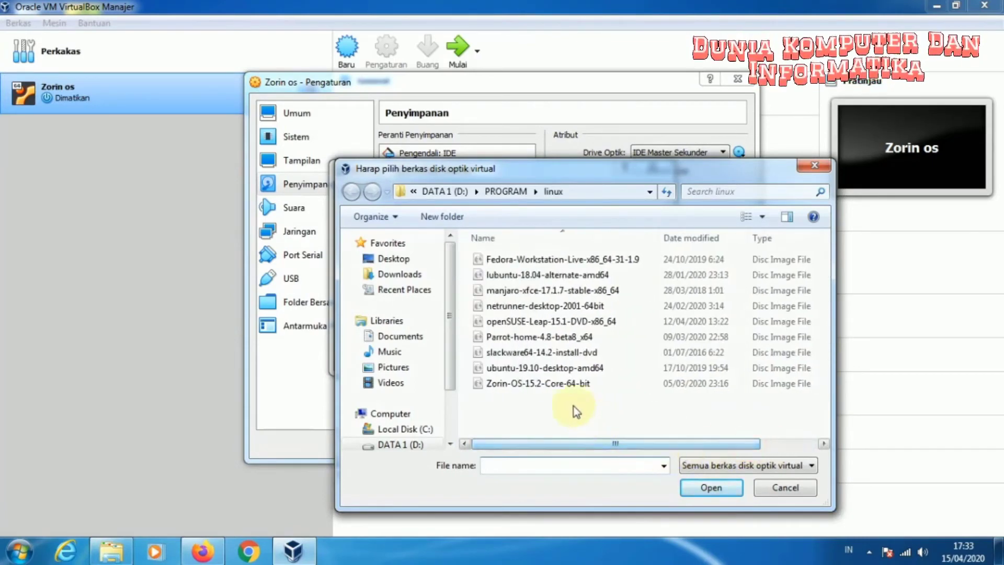
click(548, 388)
click(730, 491)
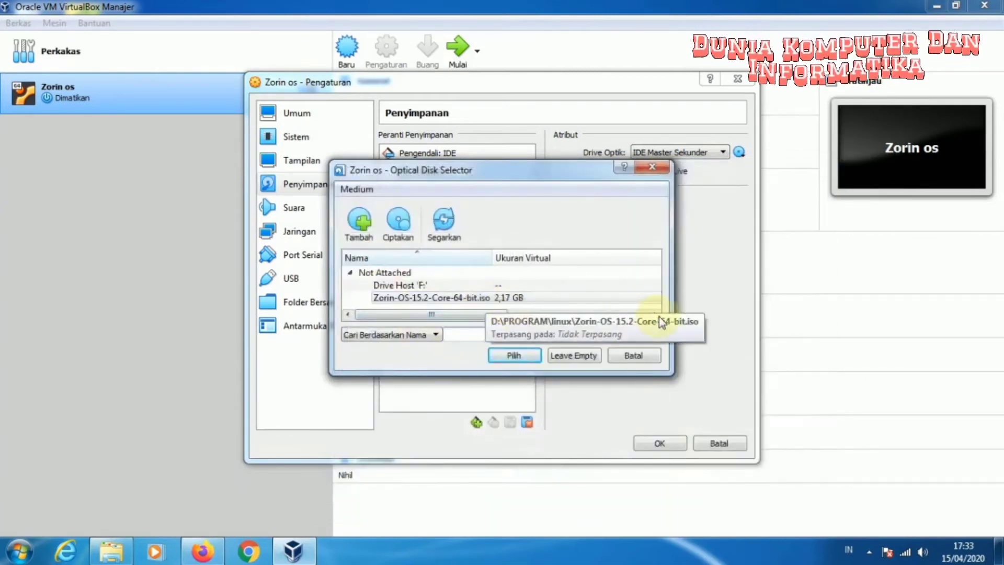
click(517, 357)
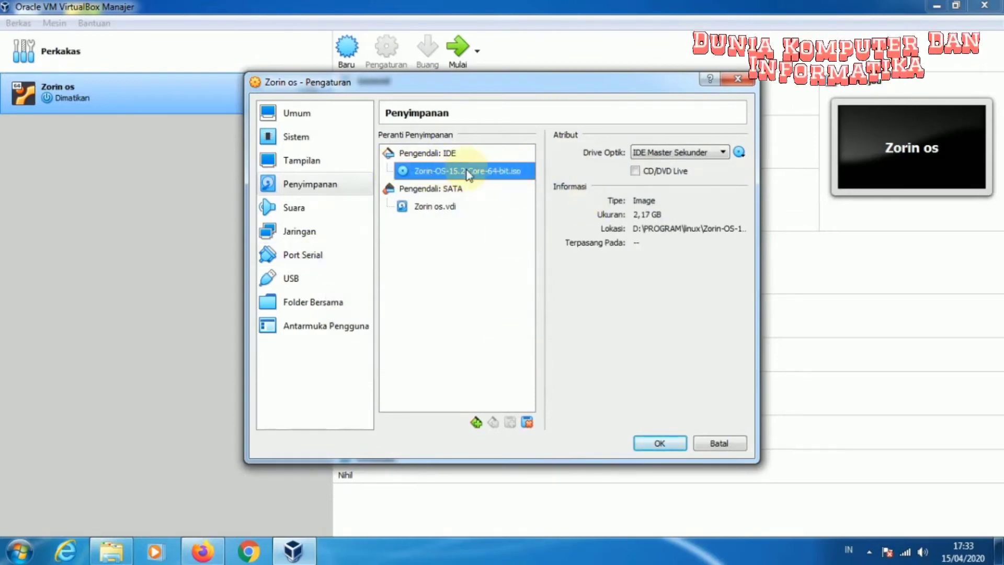
click(658, 443)
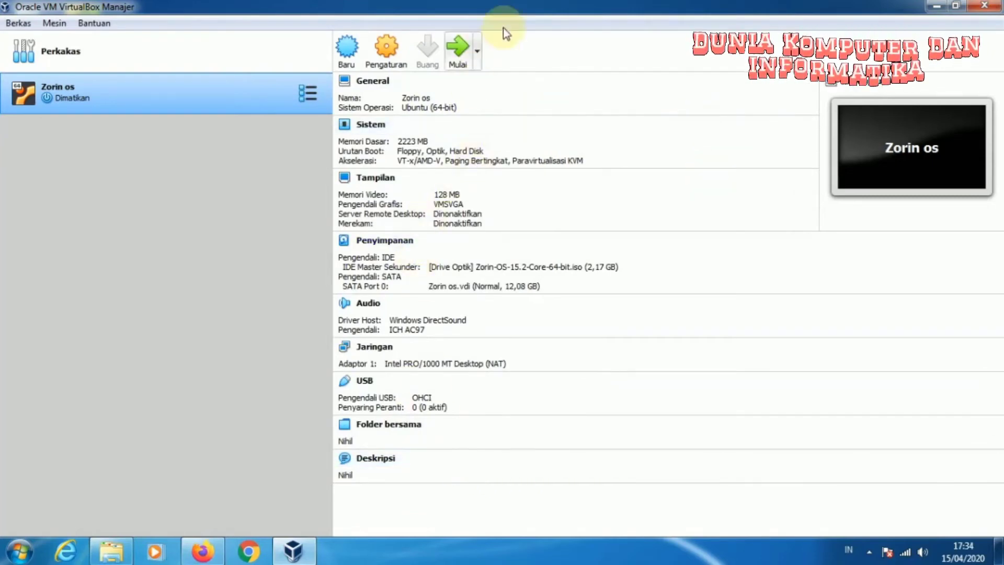
Start the Zorin os machine, dismiss the keyboard capture notice, and boot the Try or Install Zorin OS entry.
click(456, 53)
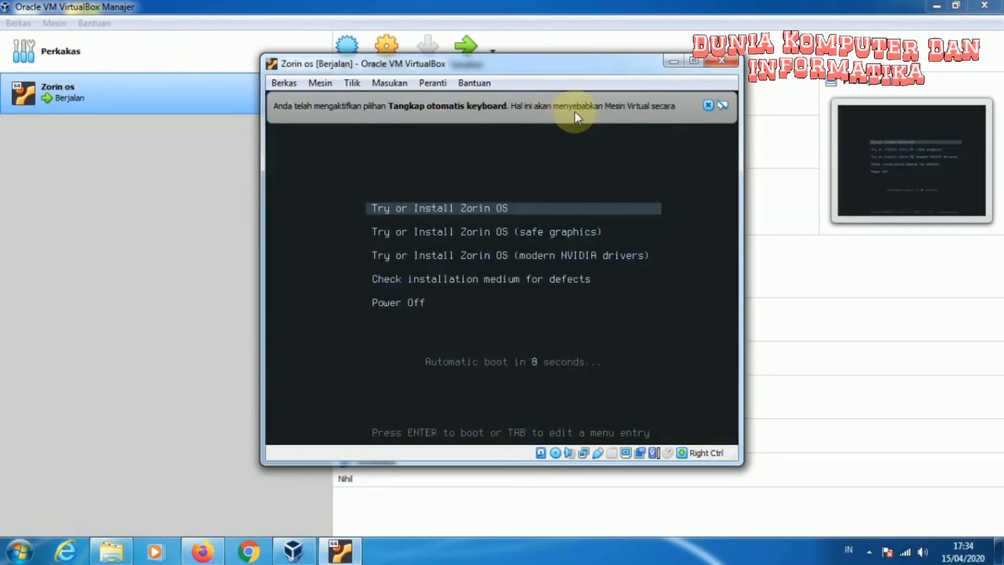
click(709, 106)
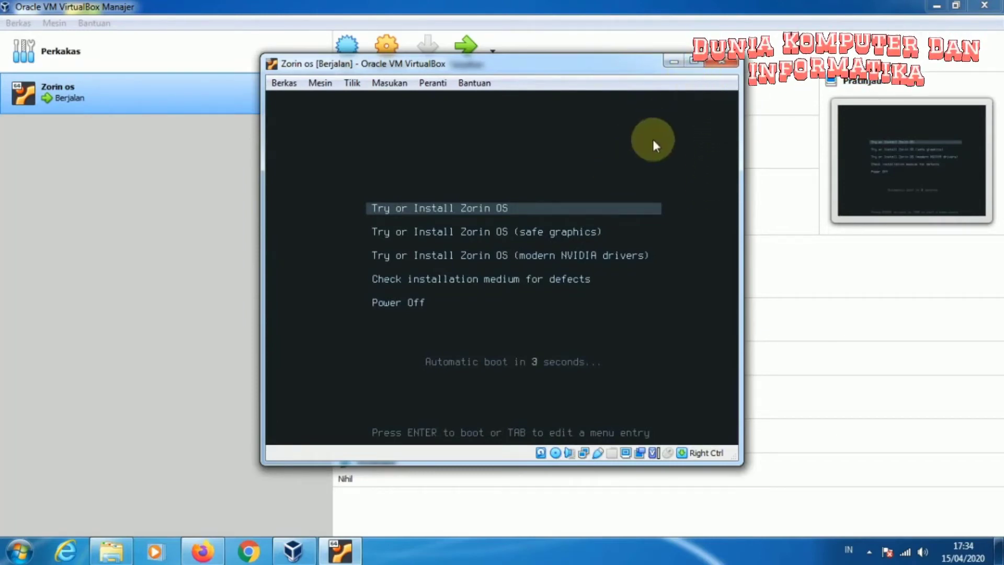
key(Down)
key(Up)
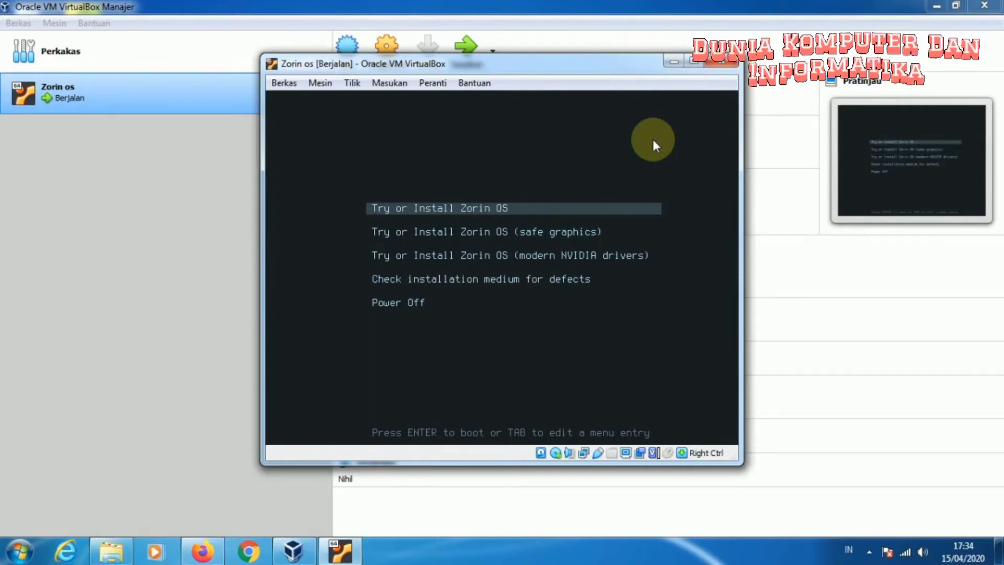
key(Return)
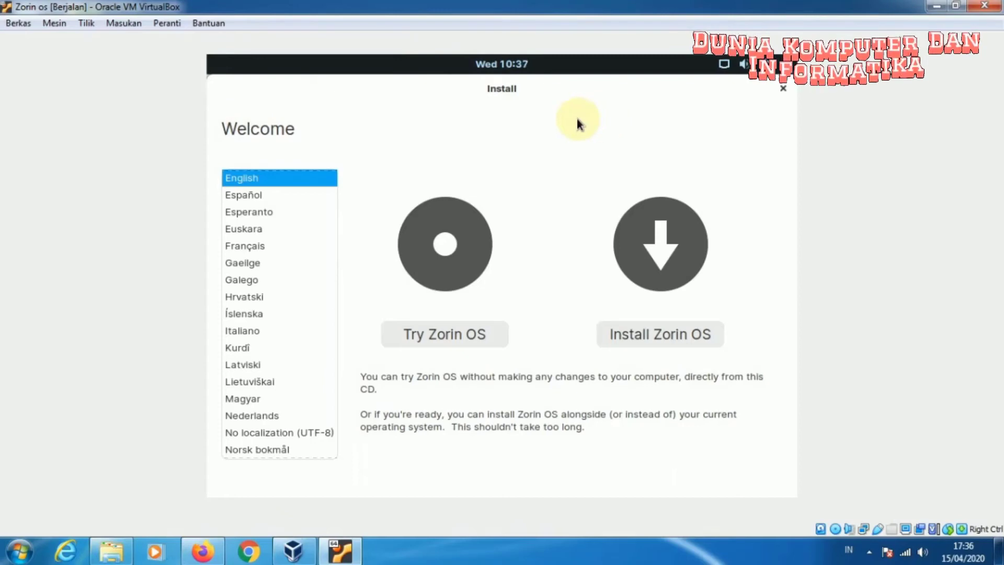
Begin installing Zorin OS with the English (US) keyboard layout and turn off the third-party software installation.
click(634, 340)
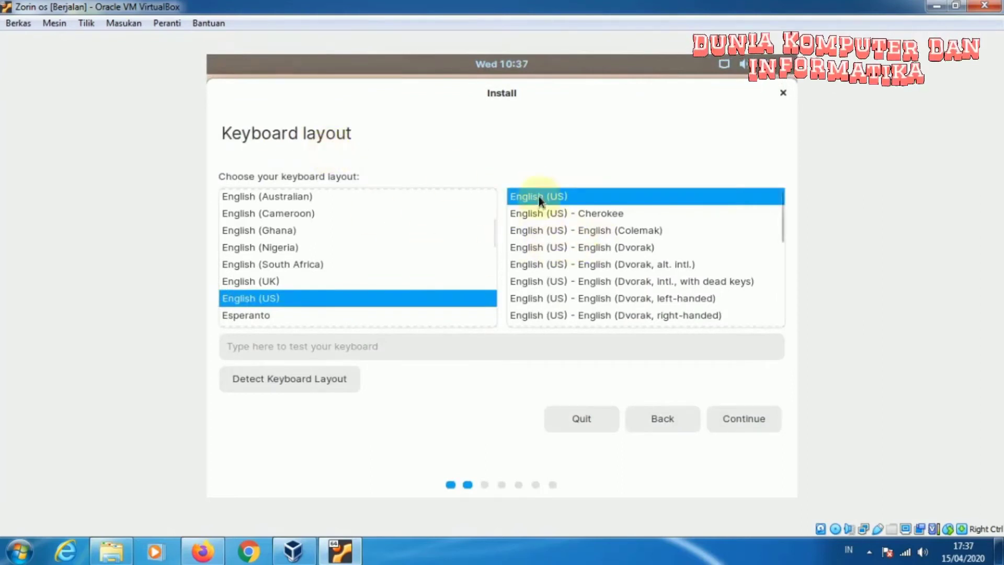
click(761, 424)
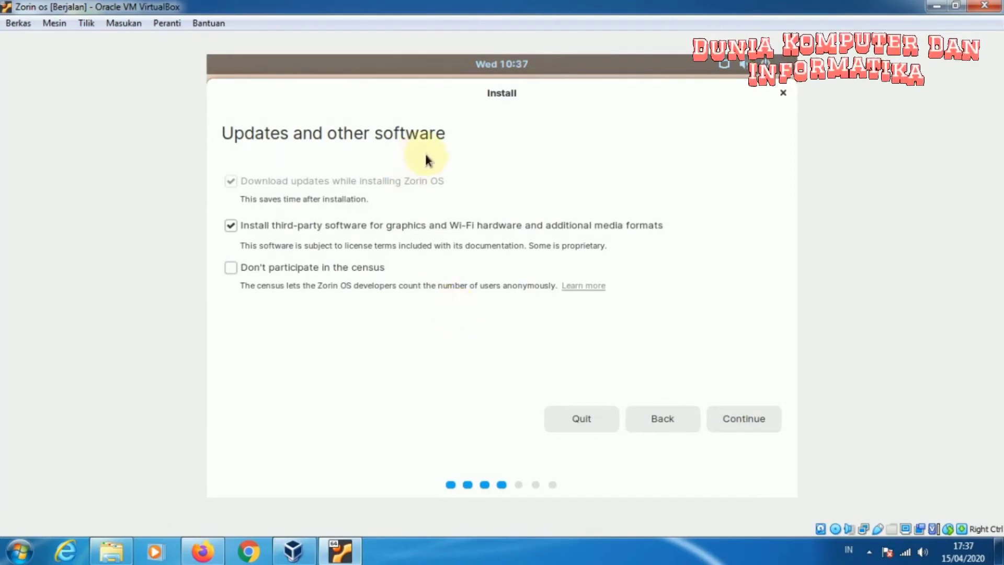
click(232, 227)
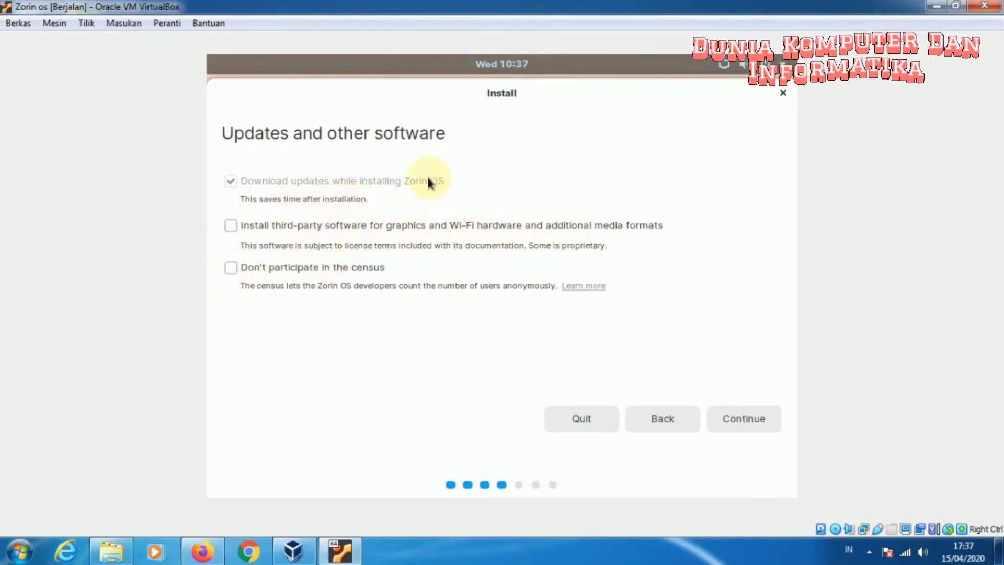
click(730, 426)
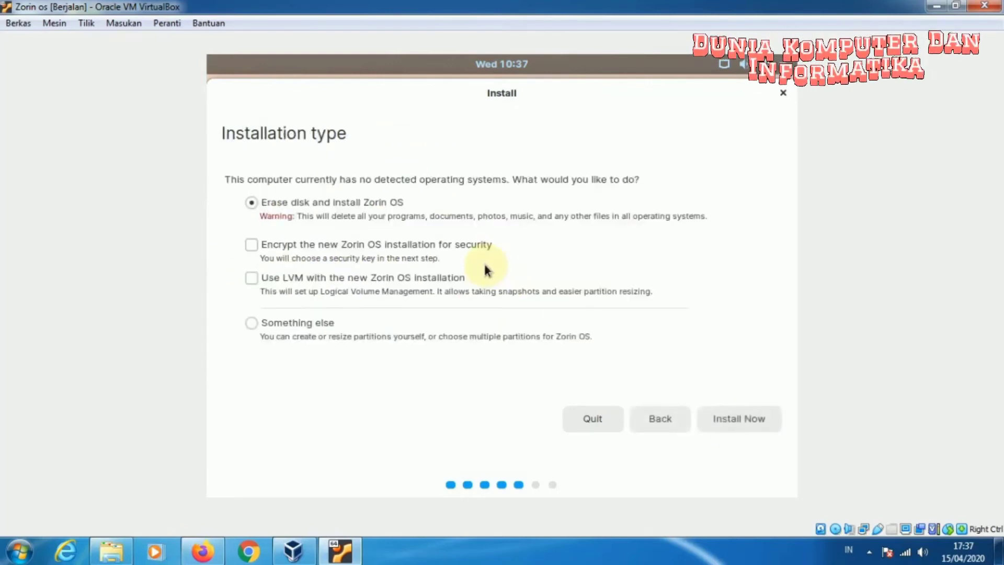
Choose to erase the disk and install Zorin OS without encryption or LVM, and approve writing the changes to disk.
click(304, 204)
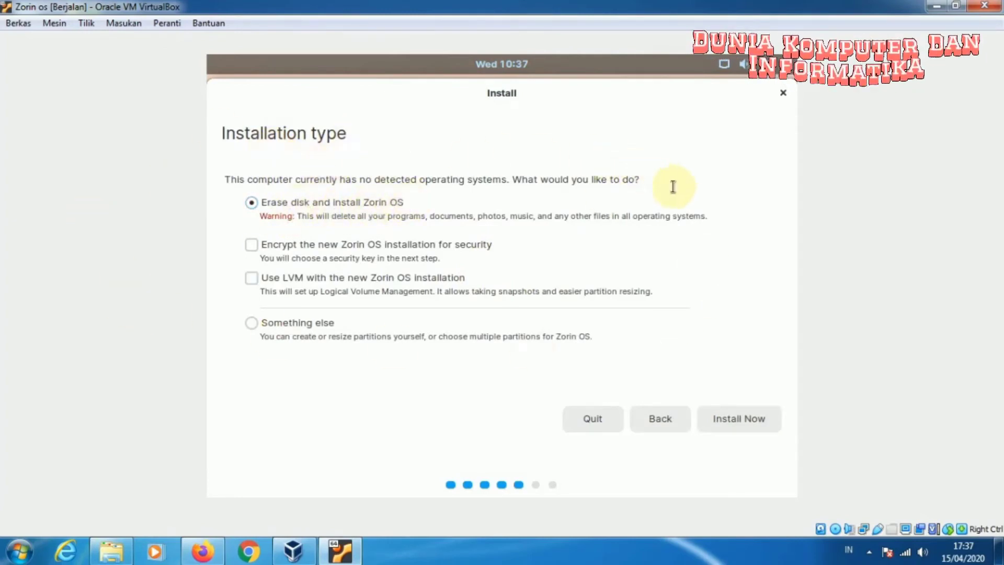
key(Tab)
click(684, 253)
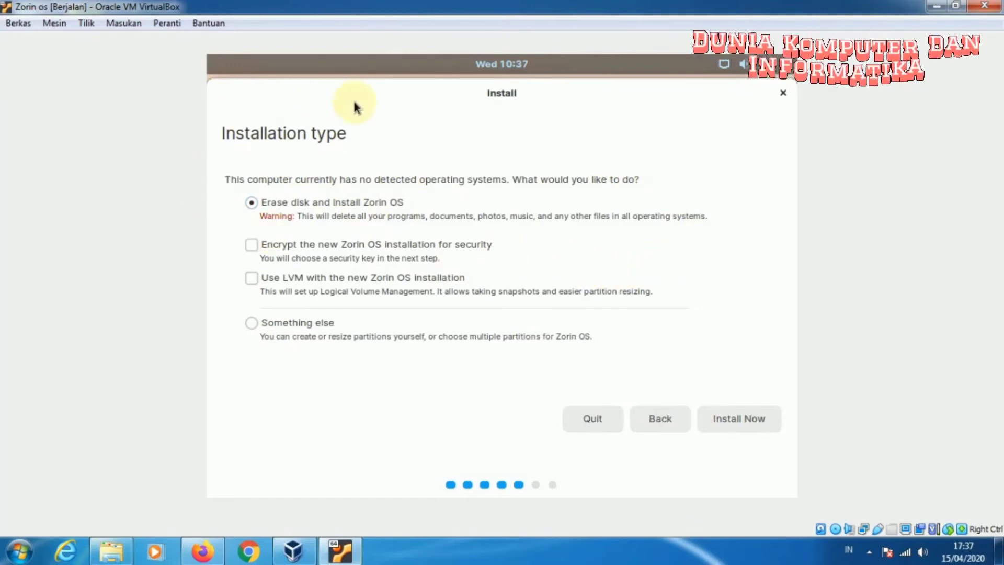
click(660, 251)
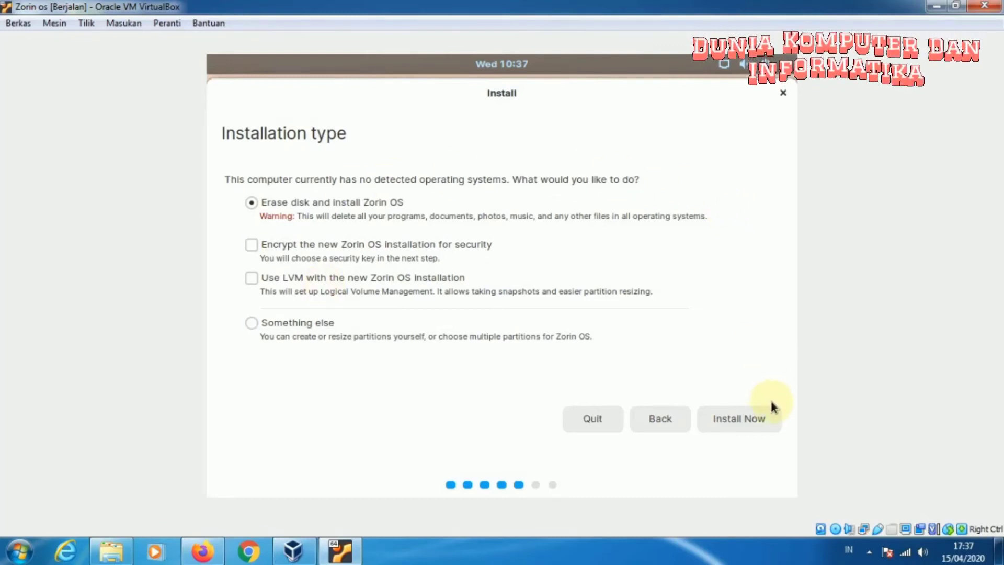
click(766, 420)
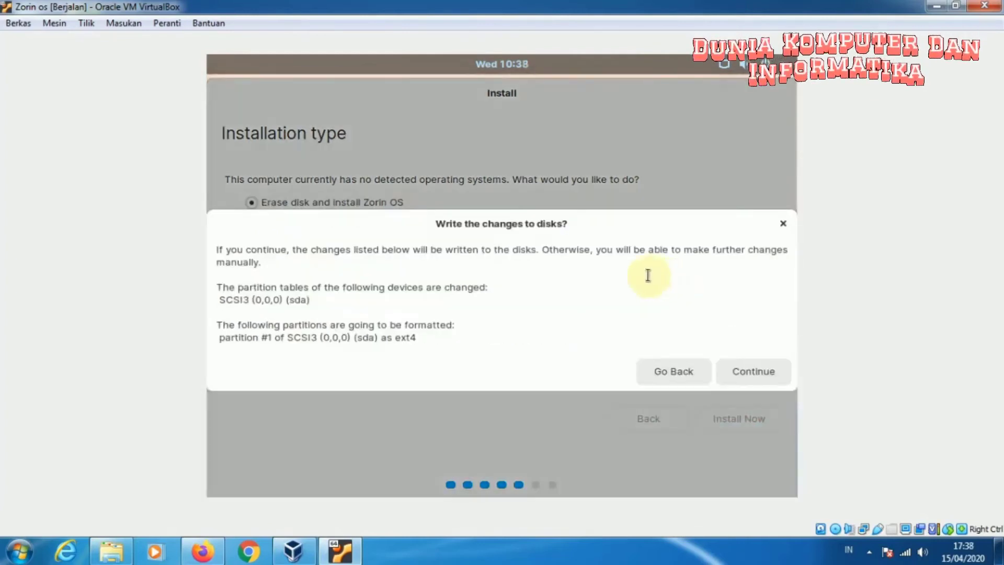
click(777, 372)
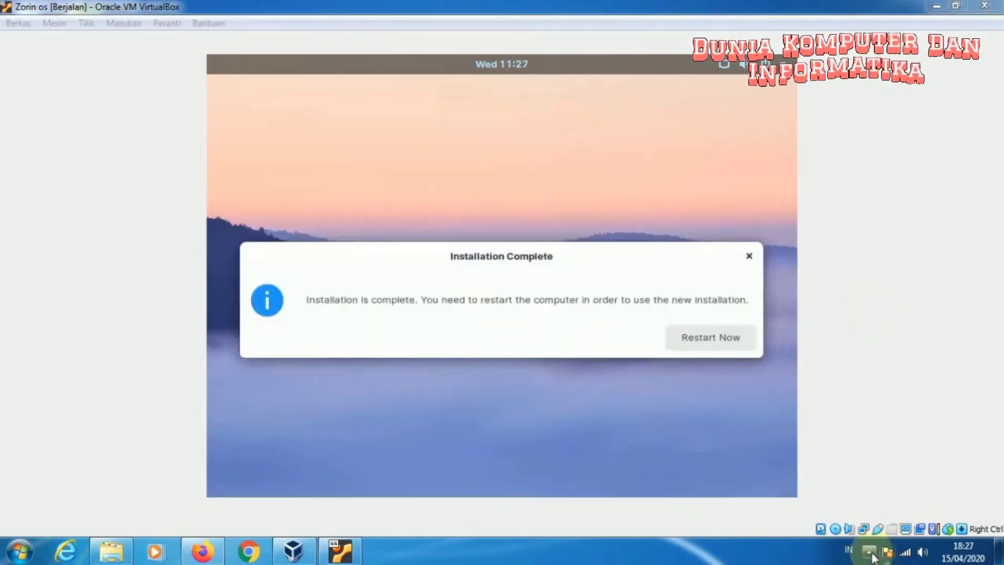
click(869, 552)
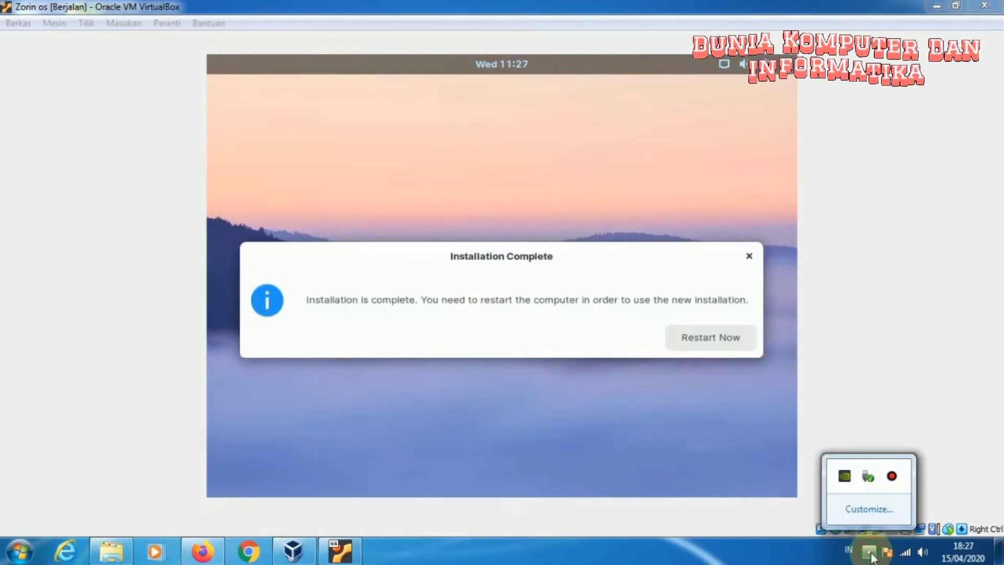
click(874, 359)
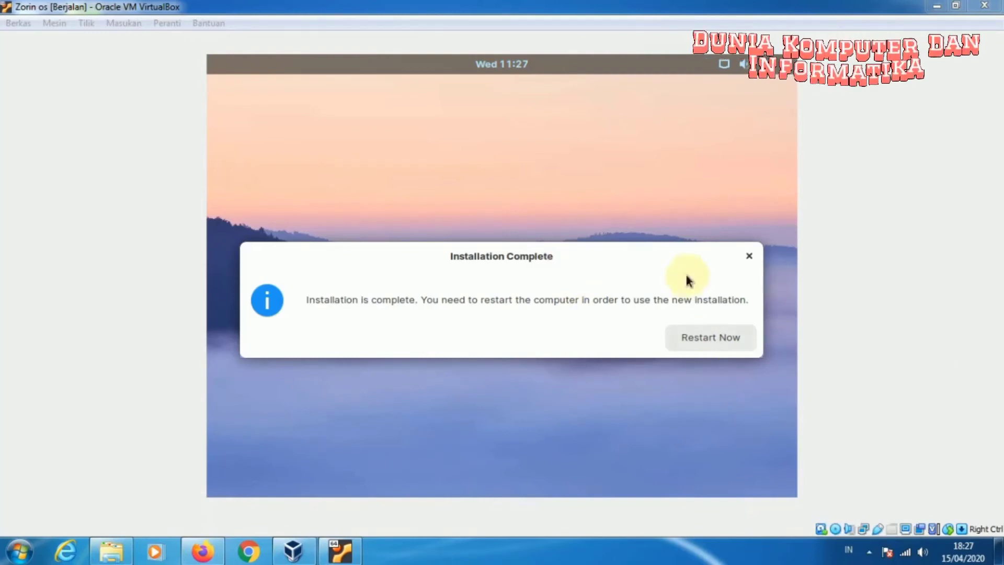
Restart the virtual machine into the new installation and dismiss the keyboard capture and mouse integration notices.
click(705, 337)
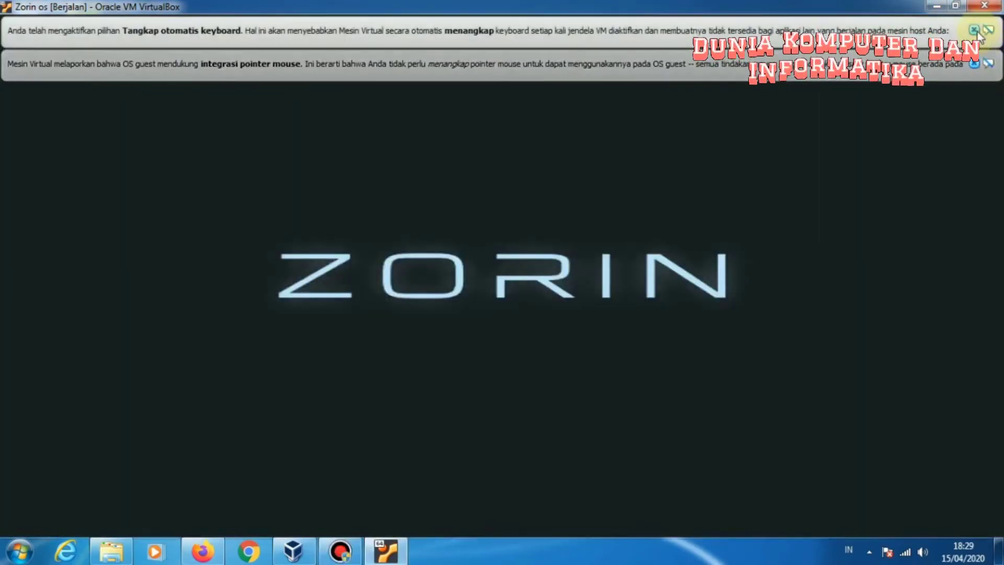
click(974, 29)
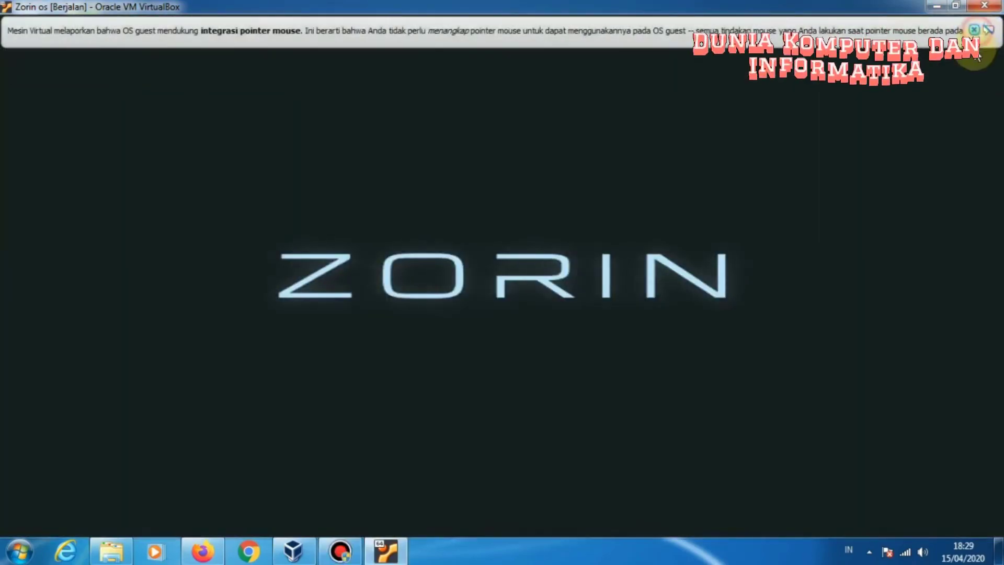
click(974, 29)
mouse_move(580, 6)
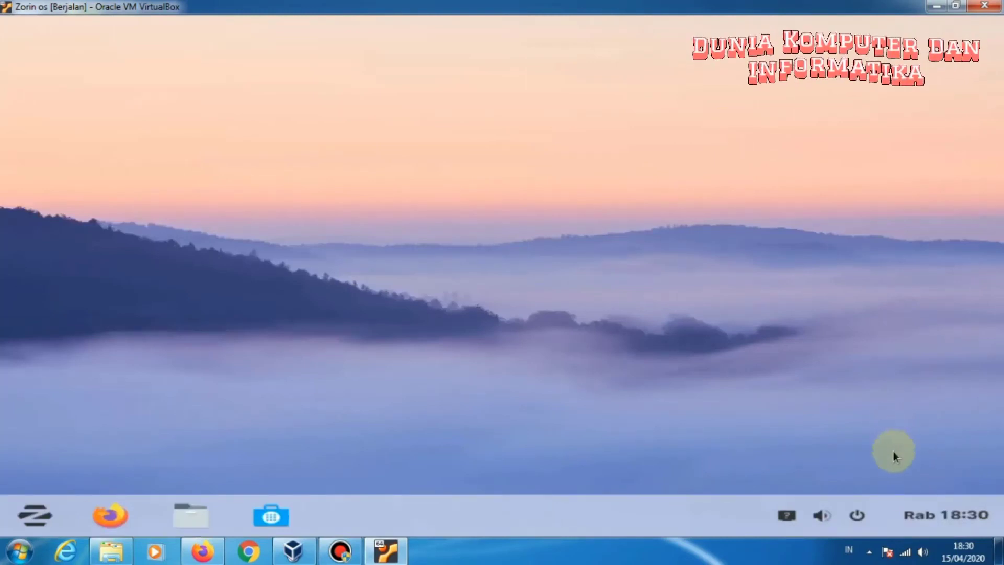
click(869, 552)
click(108, 296)
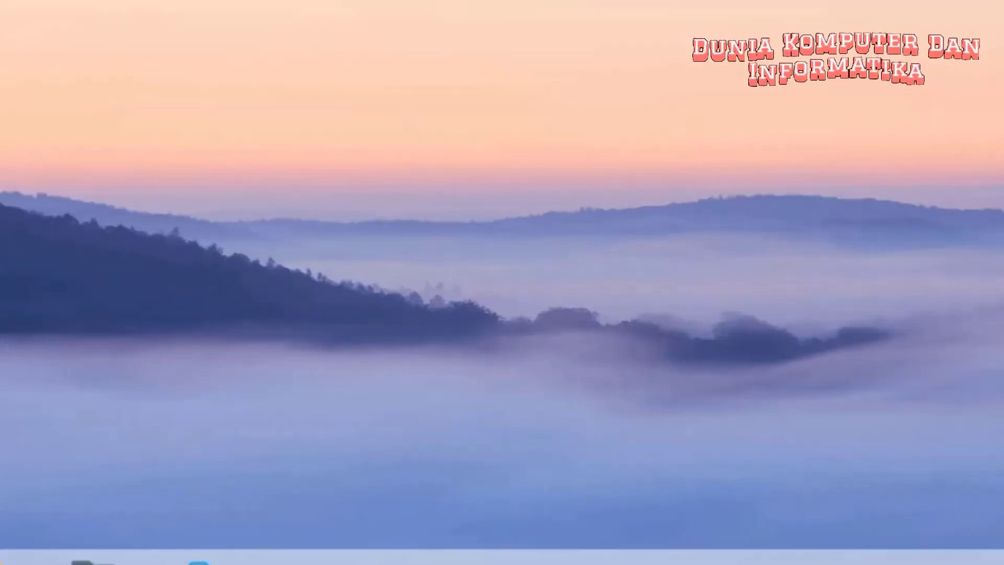
Set the Zorin OS display resolution to 1360 × 768 (16:9) in the Devices settings, keep the changes, and close Settings.
key(super)
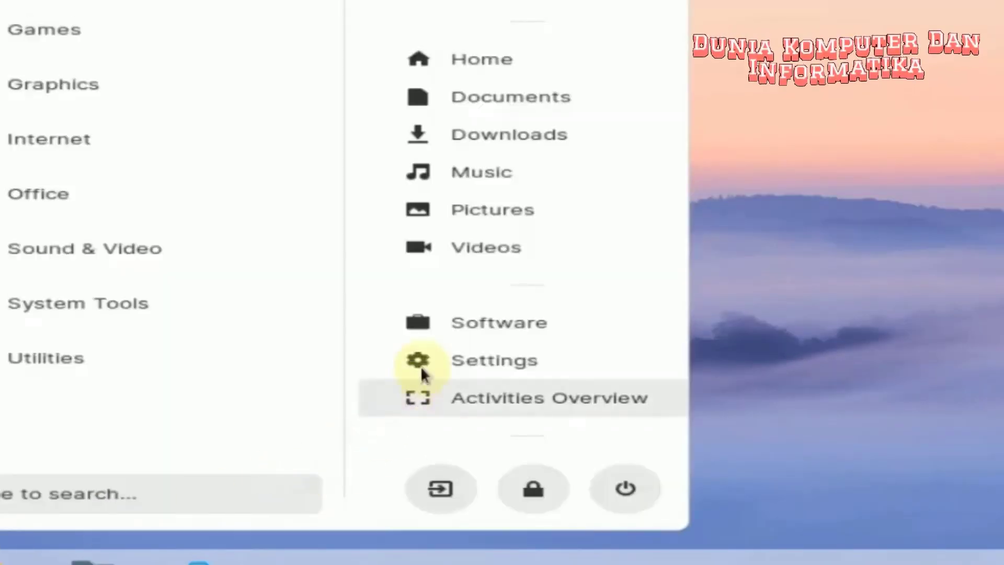
click(460, 361)
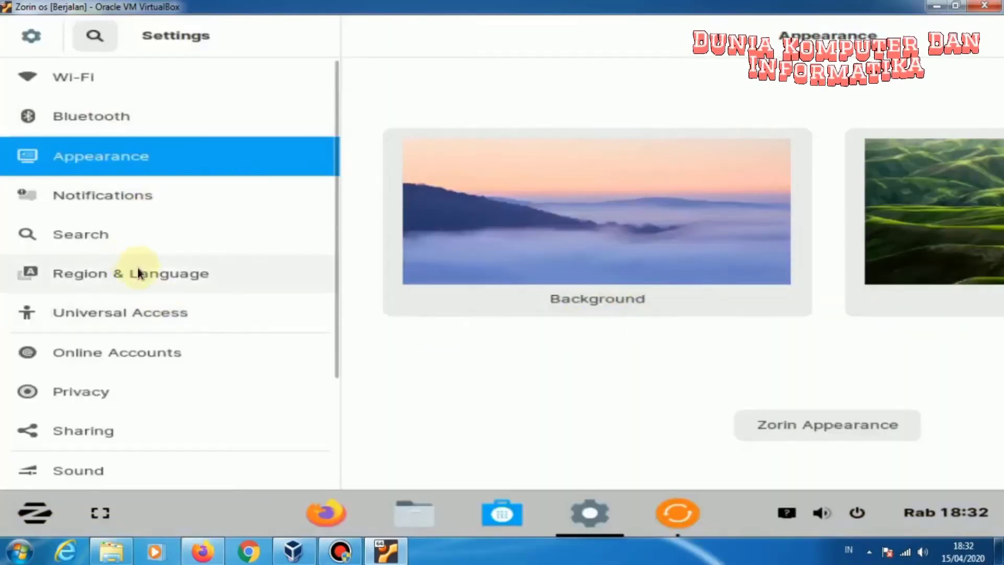
scroll(222, 375, down, 3)
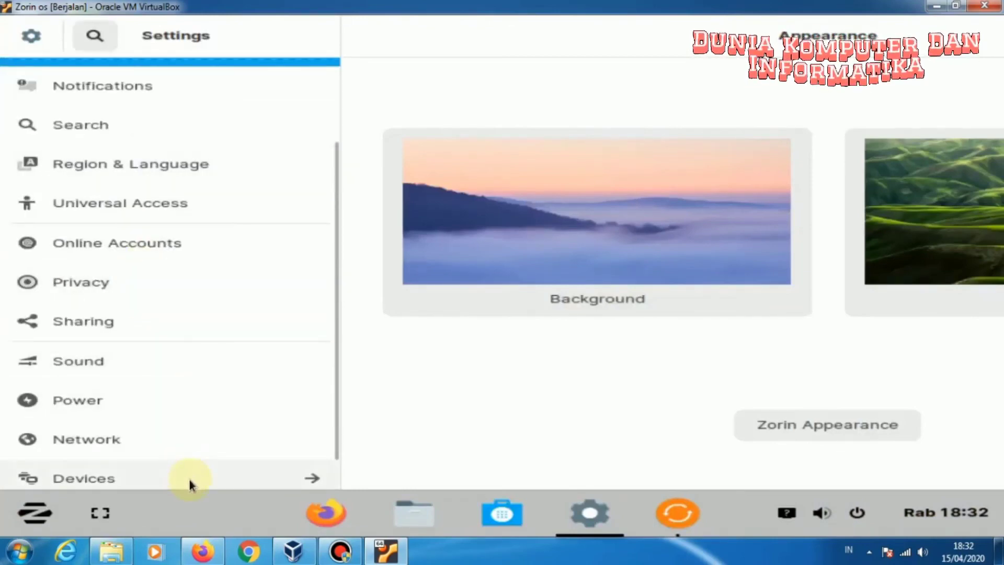
click(304, 483)
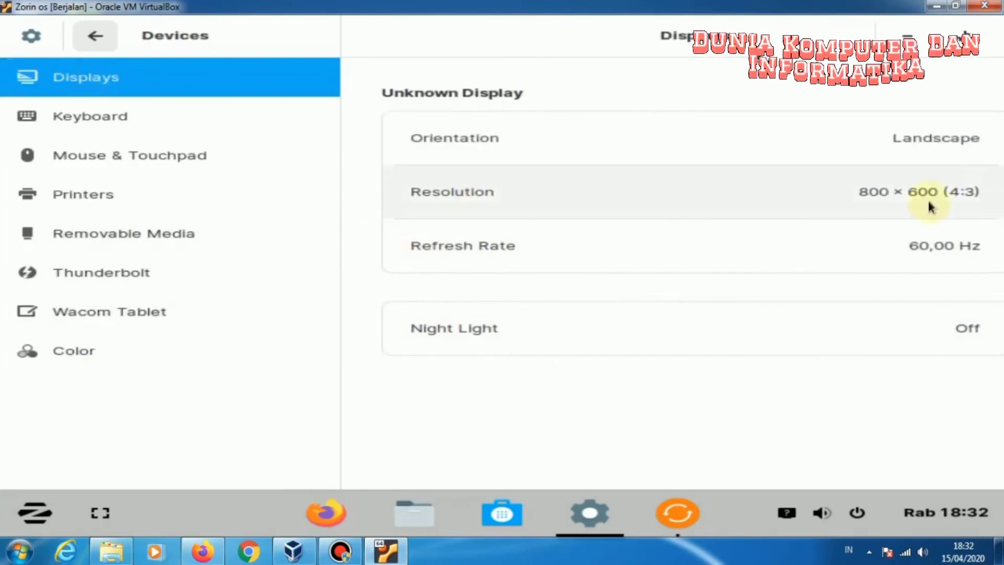
click(983, 195)
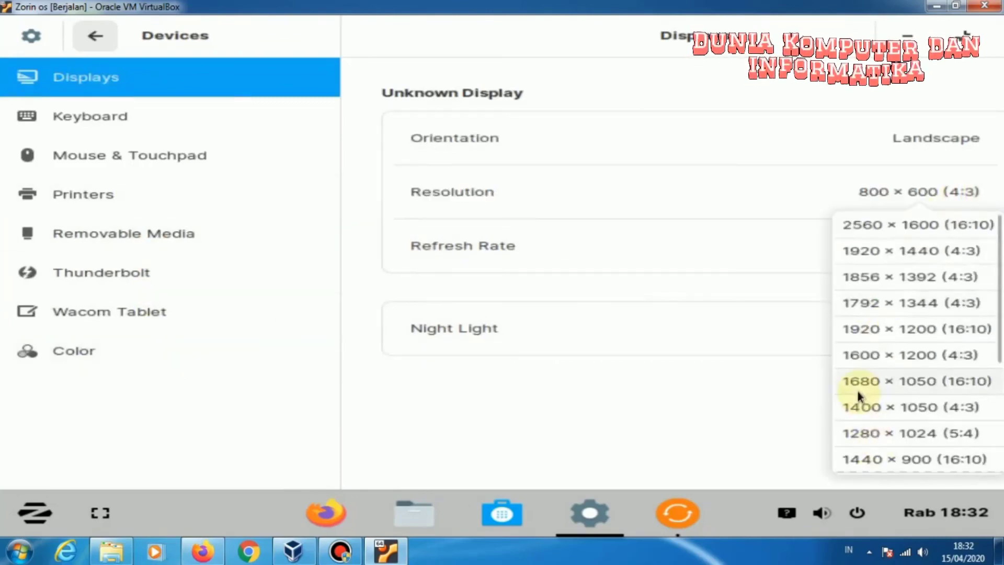
scroll(858, 392, down, 5)
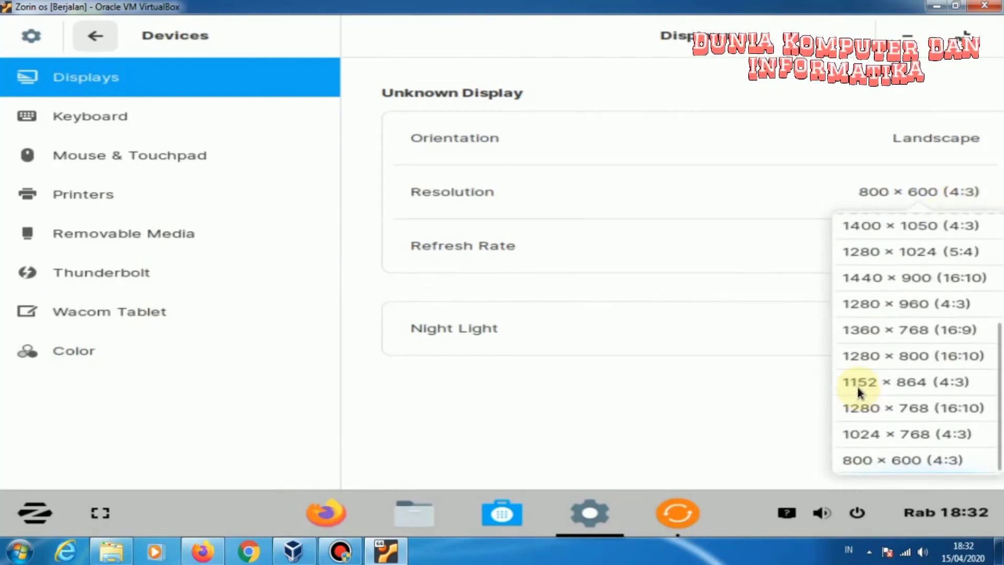
click(860, 330)
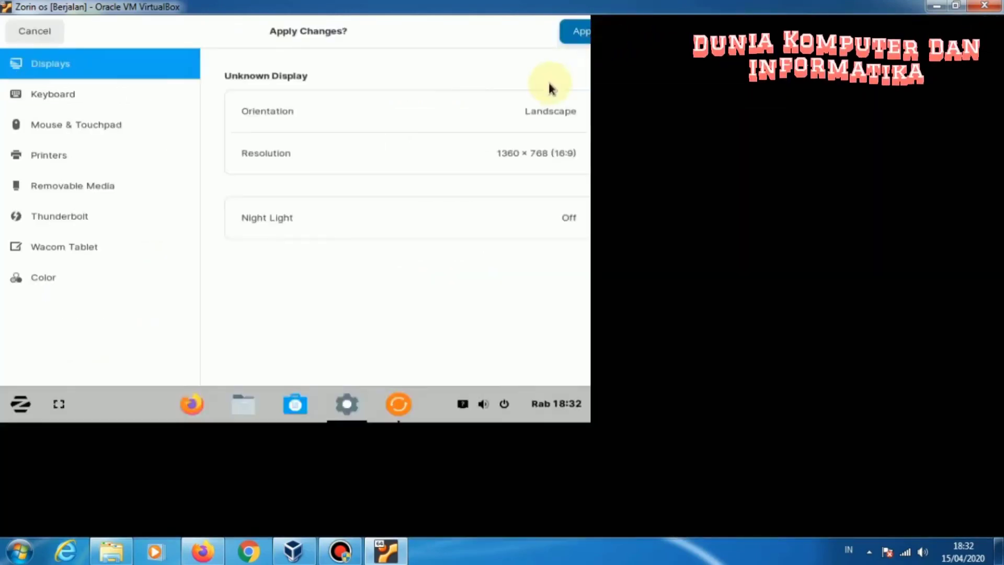
click(580, 32)
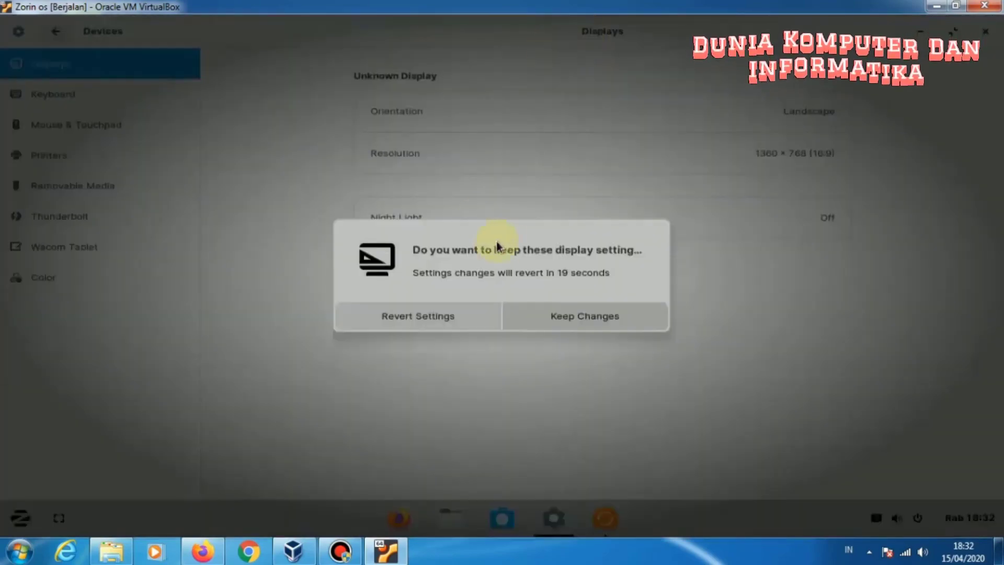
click(545, 320)
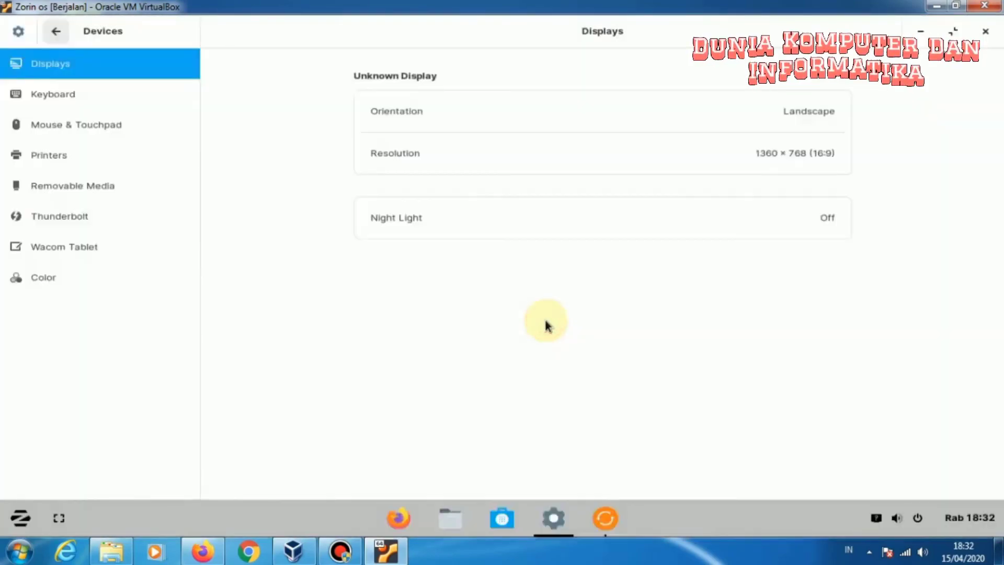
click(981, 33)
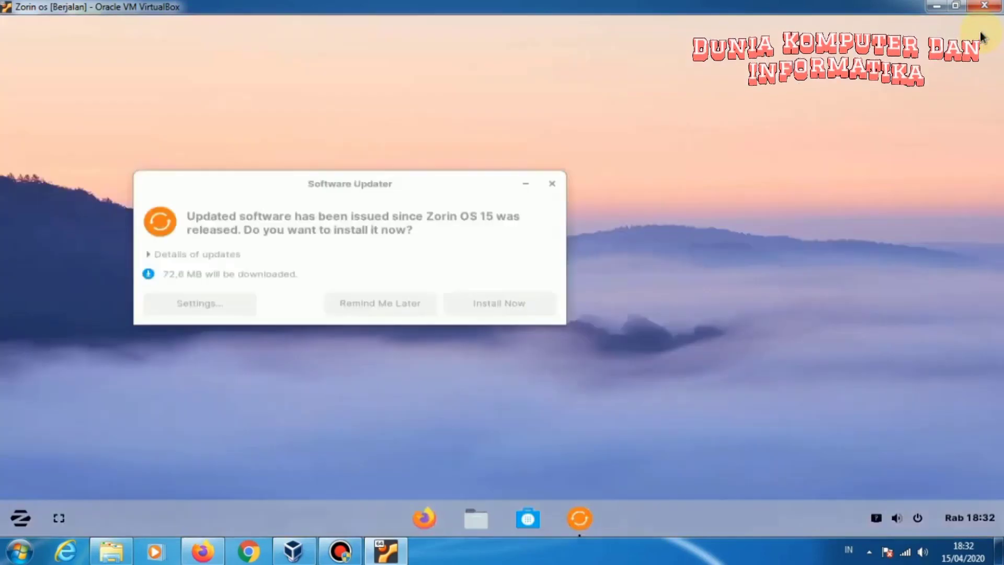
Postpone the offered software updates and look through the overview of all installed applications.
click(436, 306)
click(20, 518)
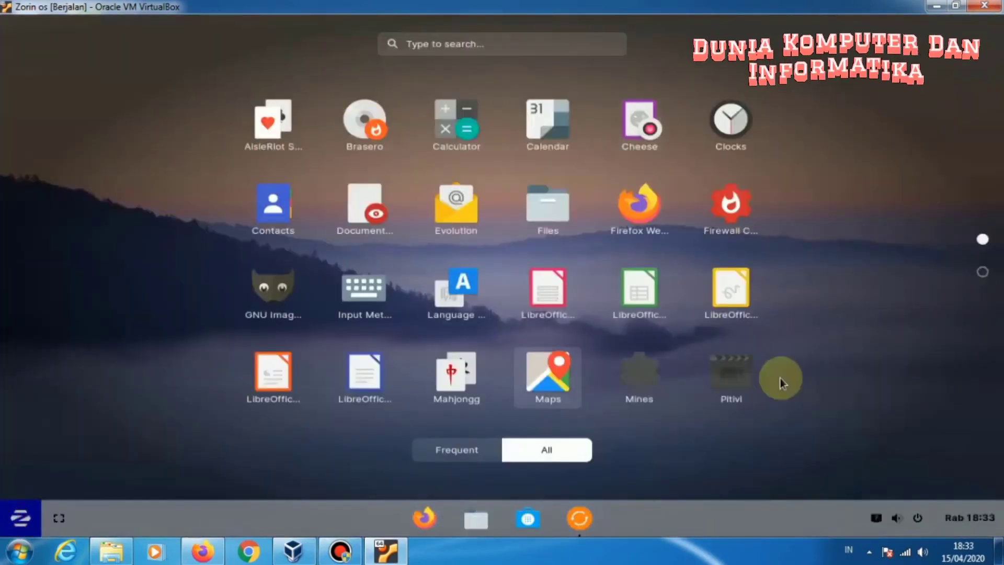
scroll(693, 272, down, 1)
scroll(691, 296, up, 1)
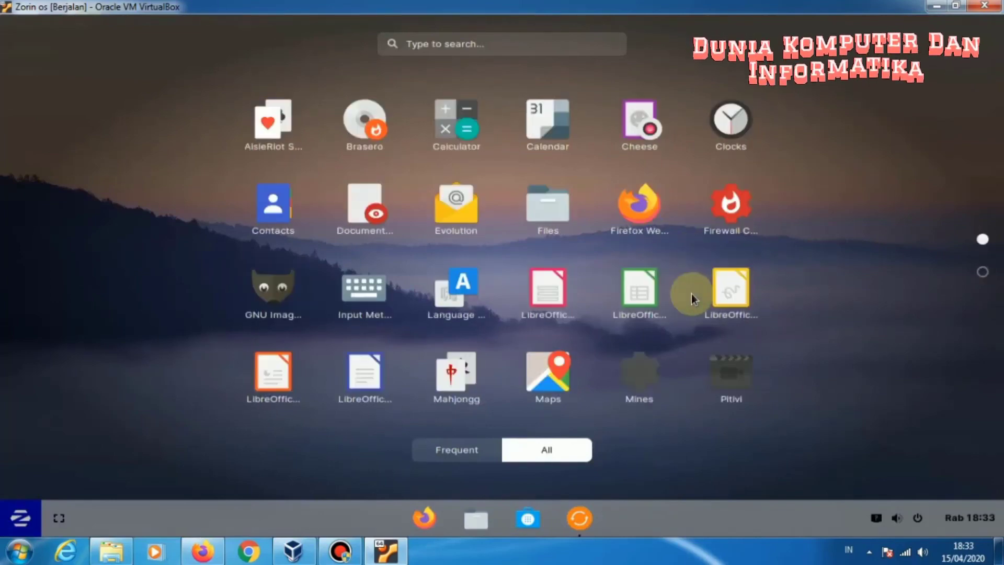